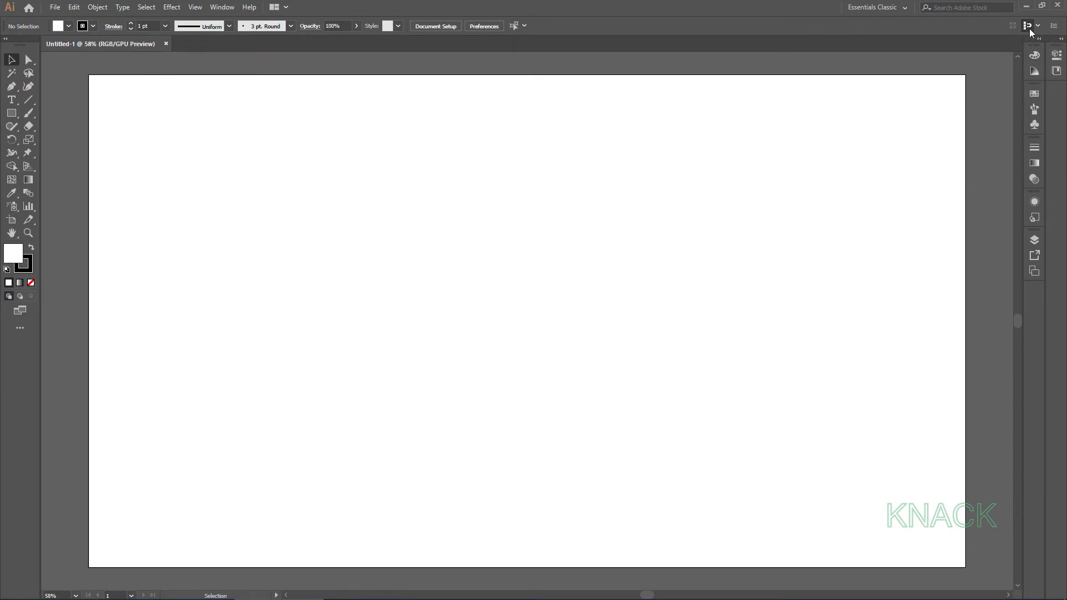
# Toggle the Smart Guides option in the View menu.
pyautogui.click(194, 8)
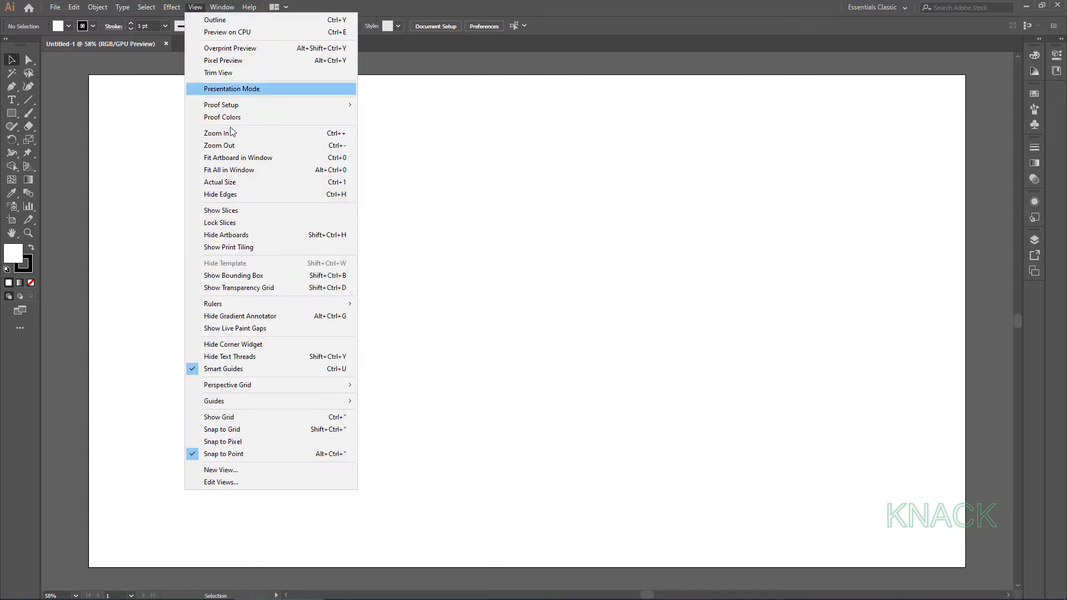
pyautogui.click(266, 370)
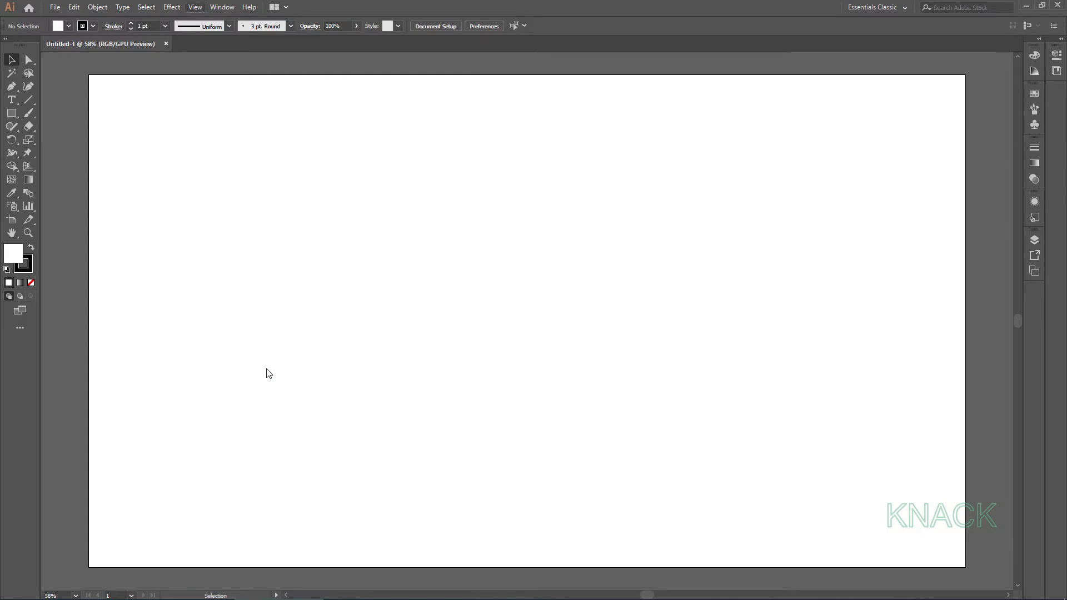
# With the Pen tool, draw a triangle from the top-left corner to the bottom-left corner and an inner vertex, then deselect it.
pyautogui.click(12, 87)
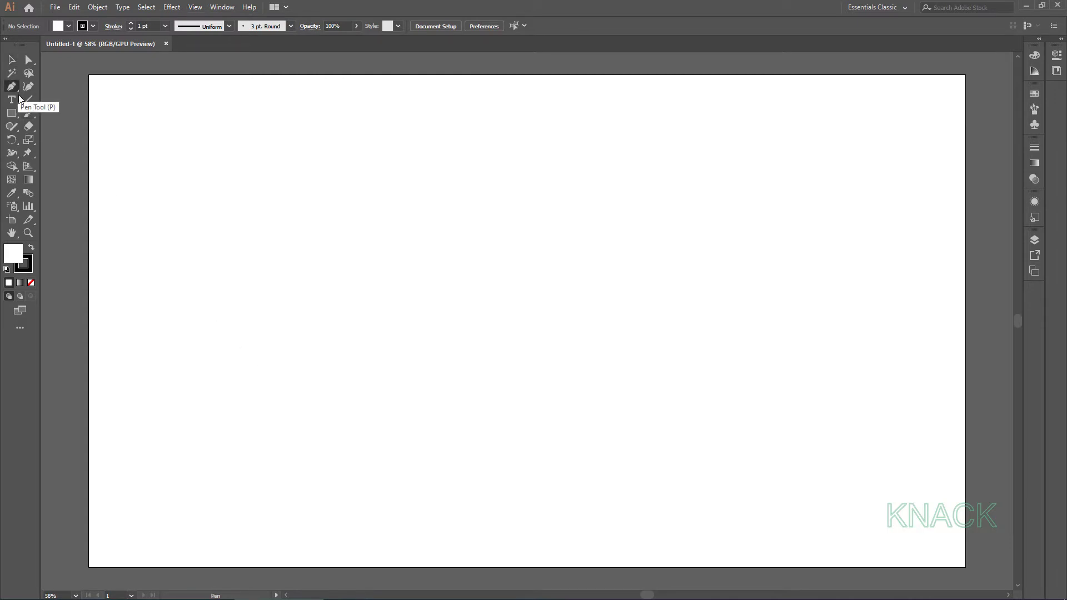
pyautogui.click(90, 75)
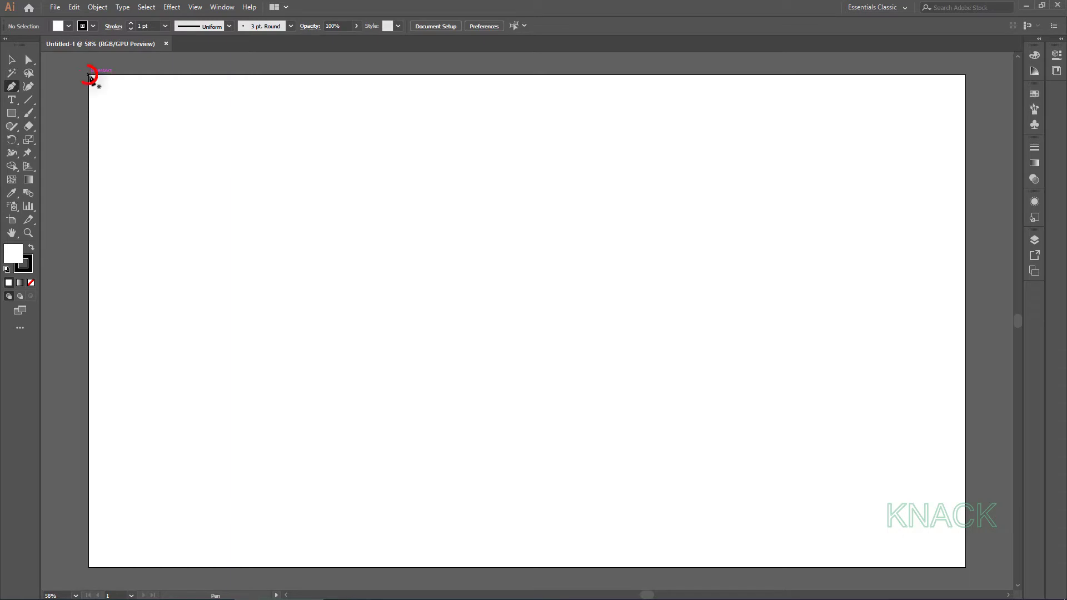
pyautogui.click(88, 567)
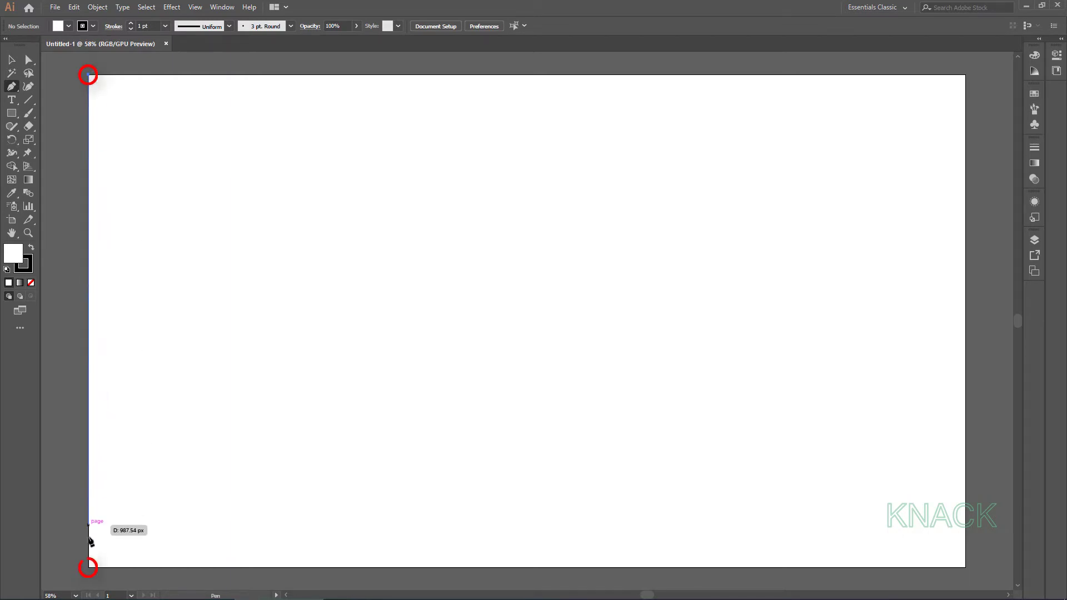
pyautogui.click(88, 567)
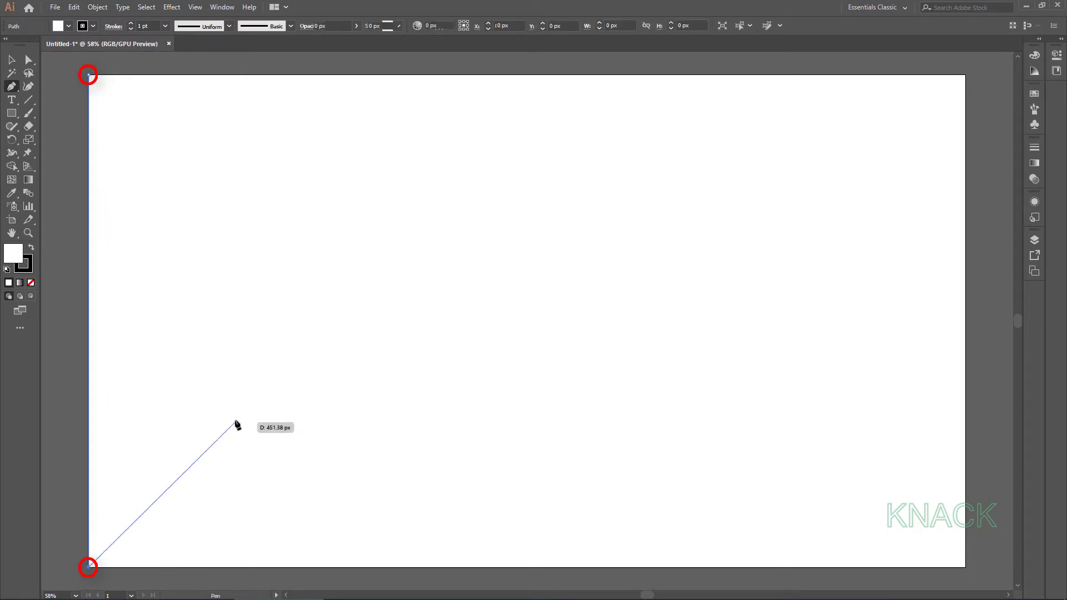
pyautogui.click(278, 306)
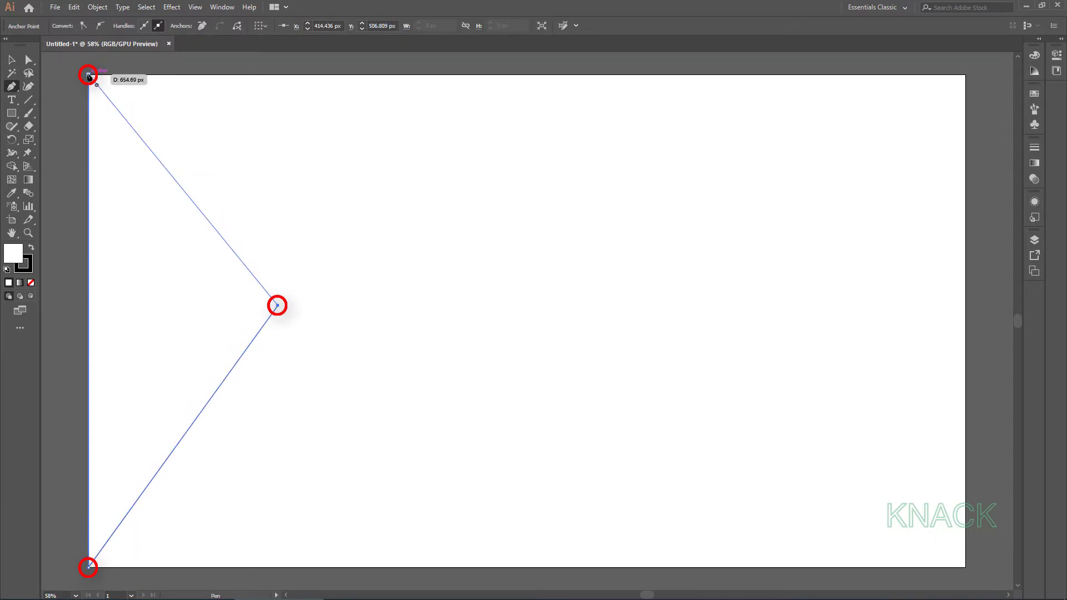
pyautogui.click(88, 76)
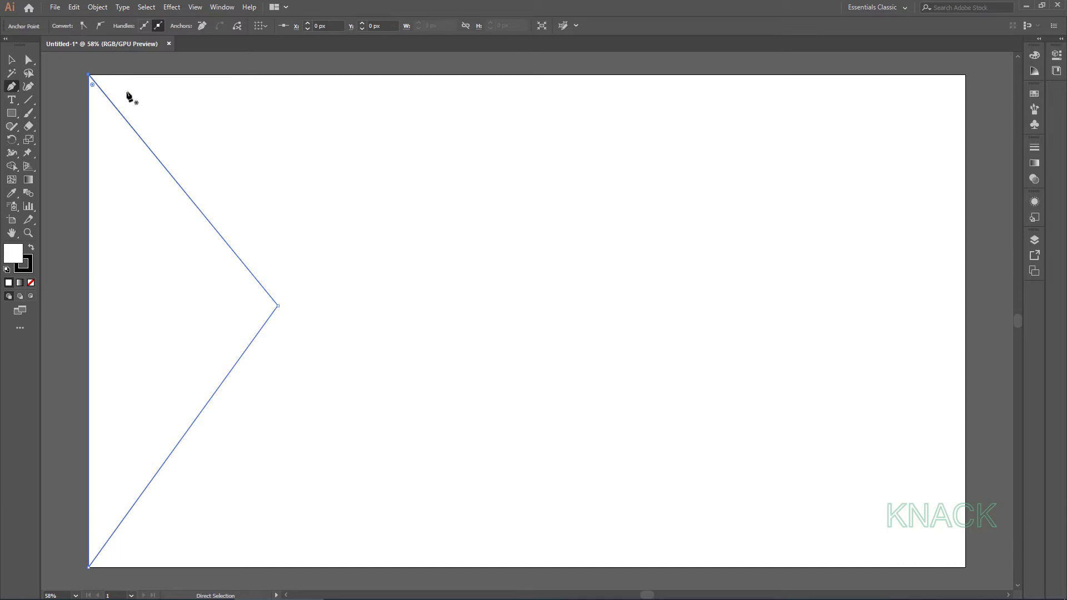
pyautogui.press('ctrl')
pyautogui.keyDown('ctrl'); pyautogui.click(127, 94); pyautogui.keyUp('ctrl')
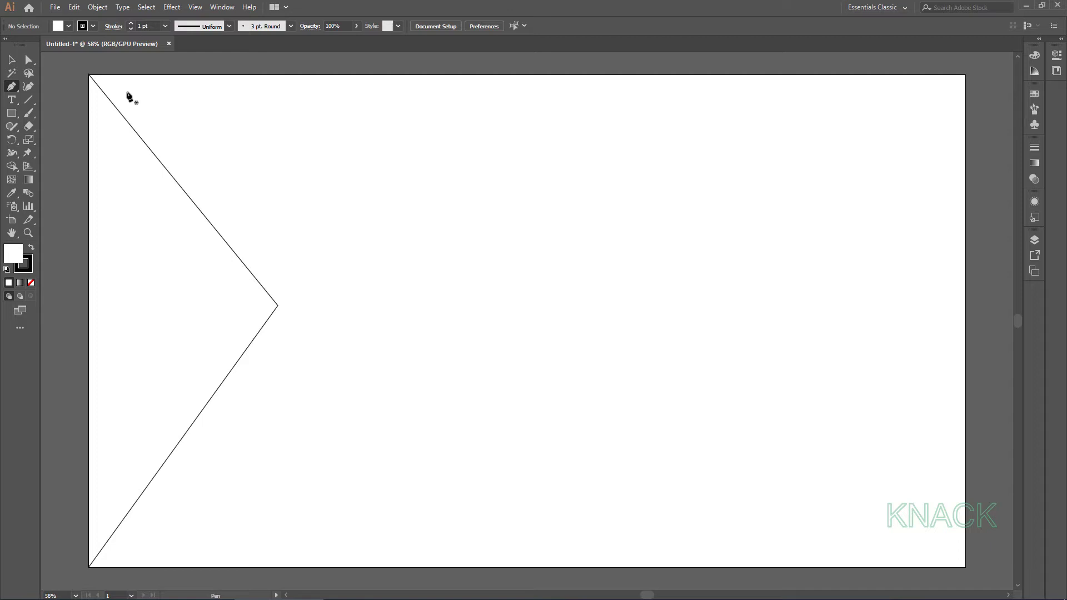
# Draw a second triangle from the top-left corner through the shared inner vertex to the top edge.
pyautogui.click(89, 76)
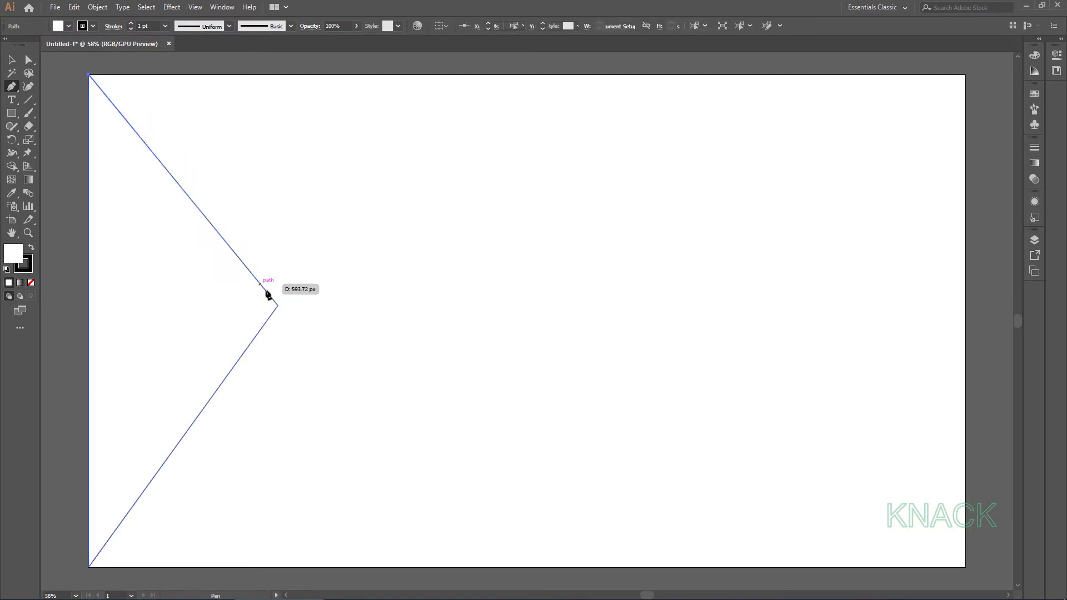
pyautogui.click(278, 307)
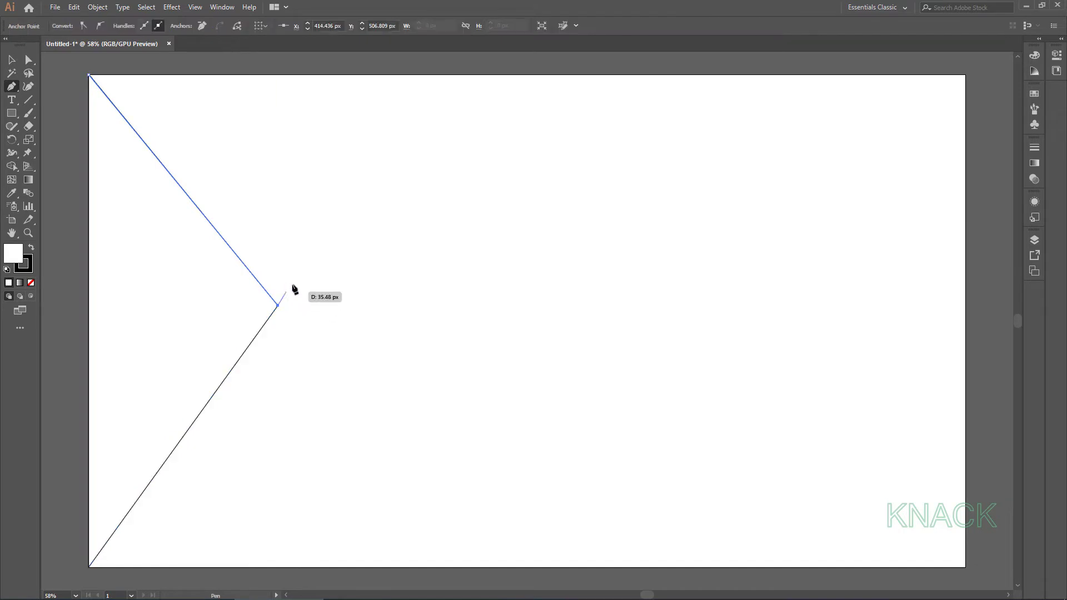
pyautogui.click(533, 74)
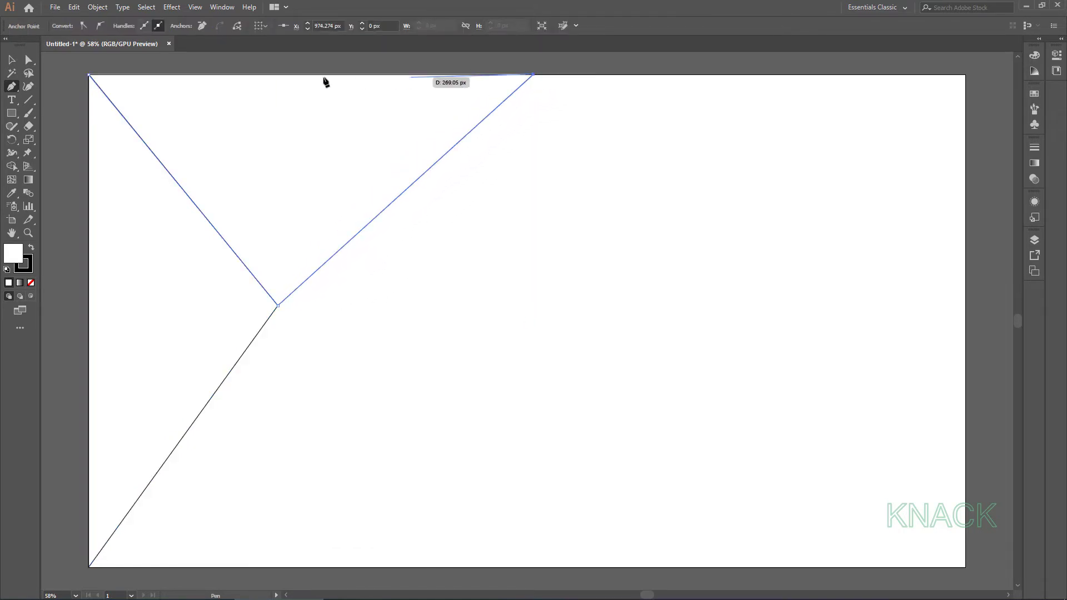
pyautogui.click(89, 74)
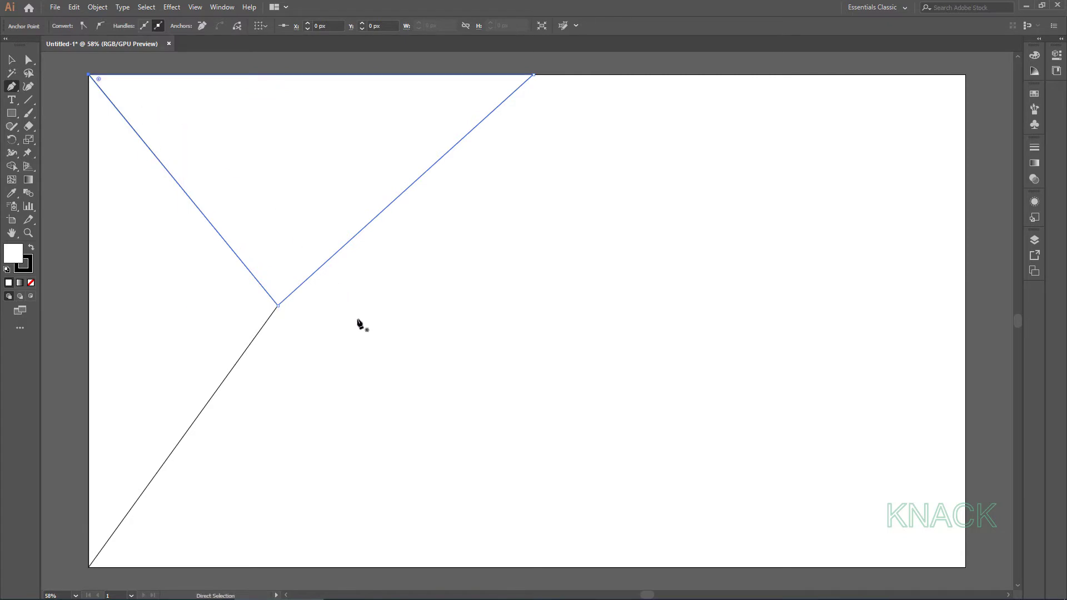
# Draw a triangle linking the inner vertex, a new right-of-centre vertex and the top-edge point.
pyautogui.press('ctrl')
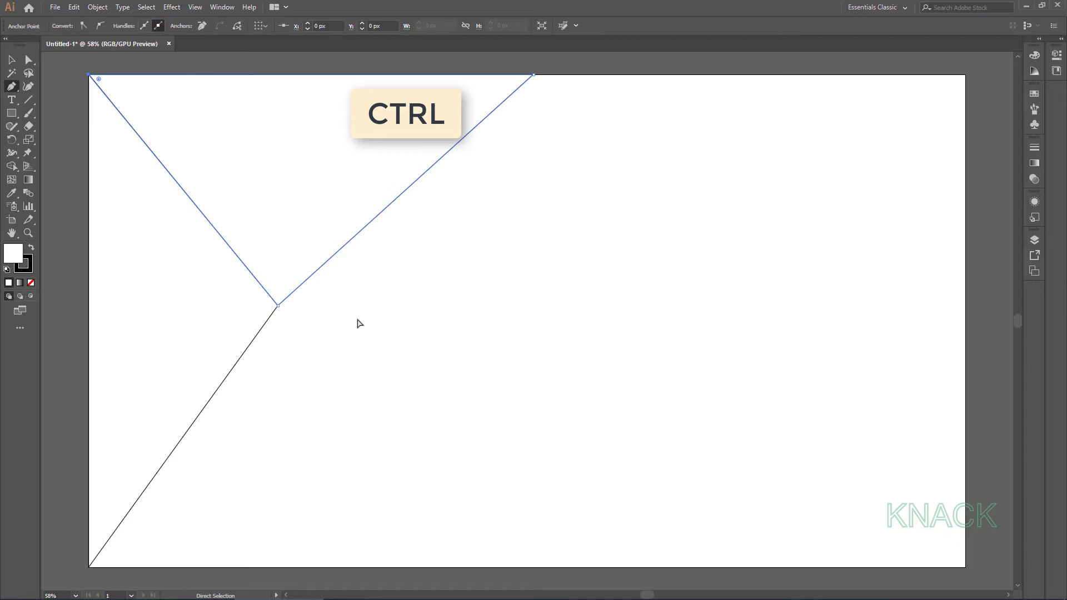
pyautogui.keyDown('ctrl'); pyautogui.click(357, 323); pyautogui.keyUp('ctrl')
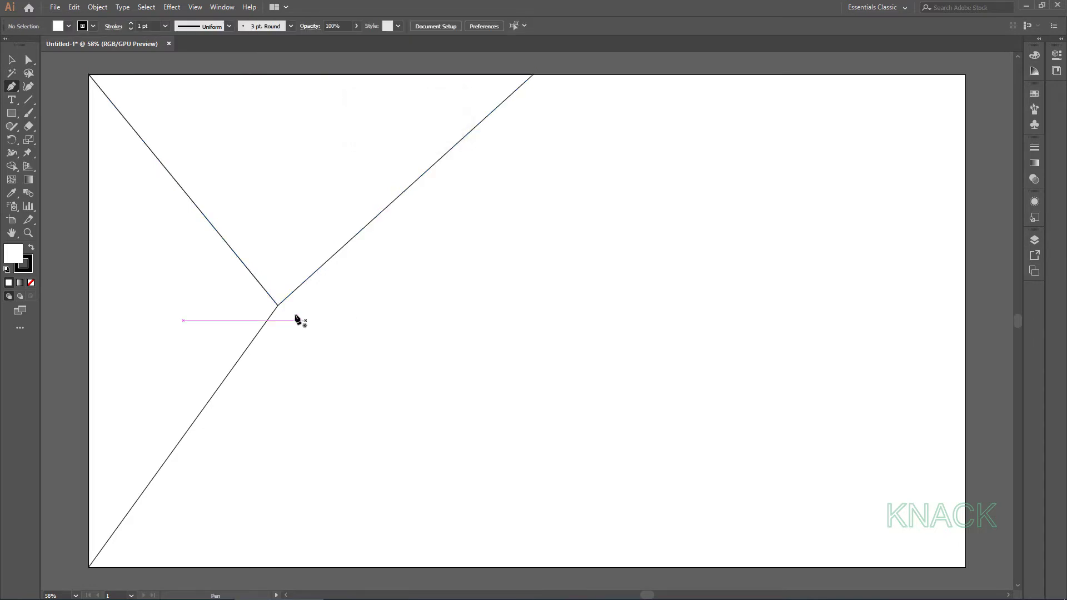
pyautogui.click(278, 305)
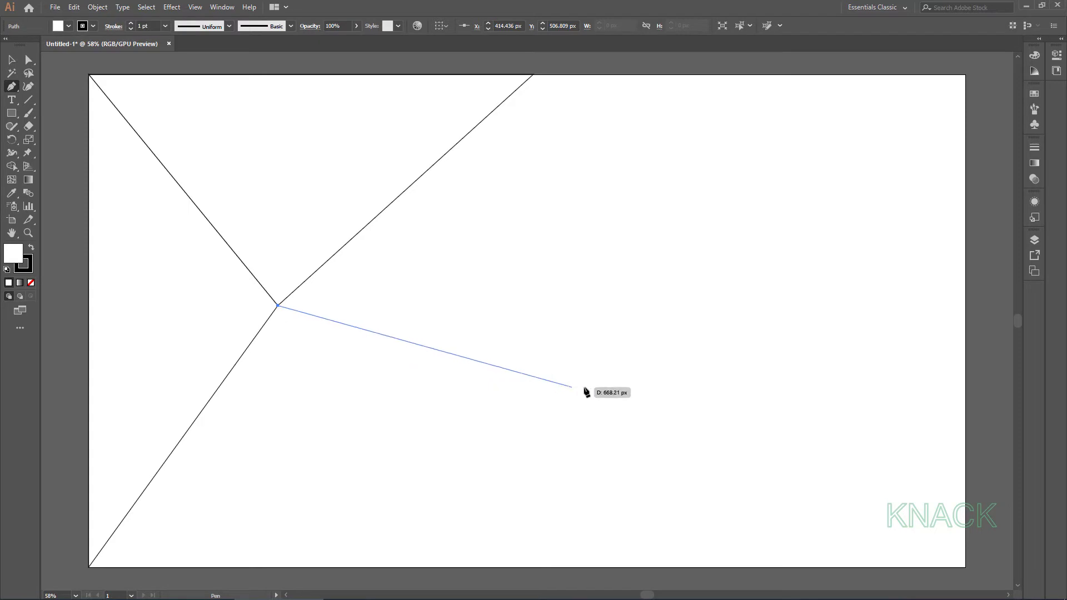
pyautogui.click(611, 372)
pyautogui.click(534, 75)
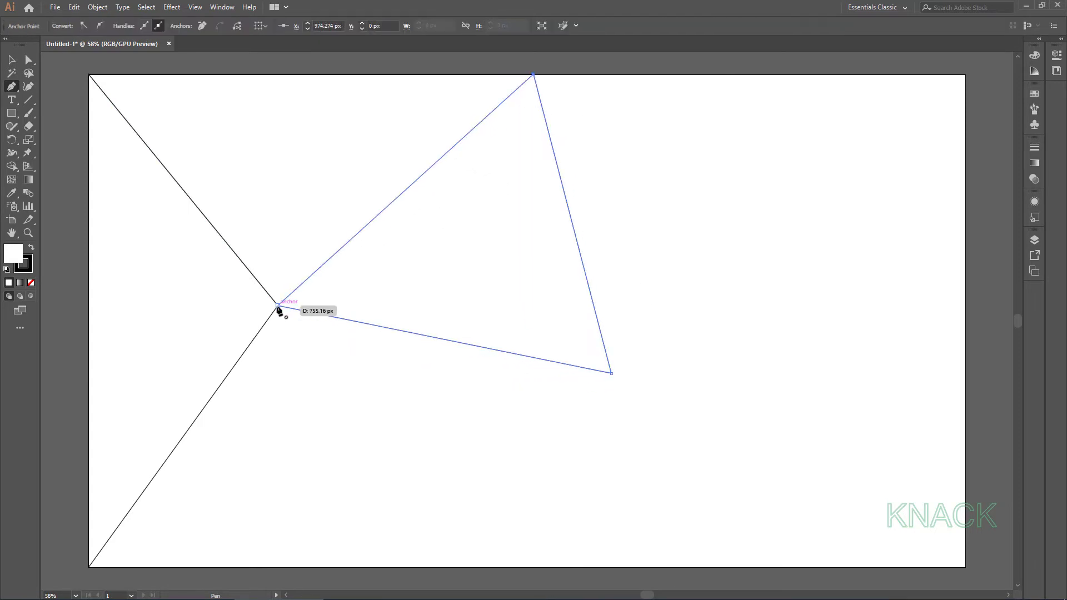
pyautogui.click(278, 306)
pyautogui.keyDown('ctrl'); pyautogui.click(267, 401); pyautogui.keyUp('ctrl')
# Add the lower-left triangle and a triangle reaching a new point on the bottom edge.
pyautogui.click(89, 566)
pyautogui.click(611, 372)
pyautogui.click(278, 305)
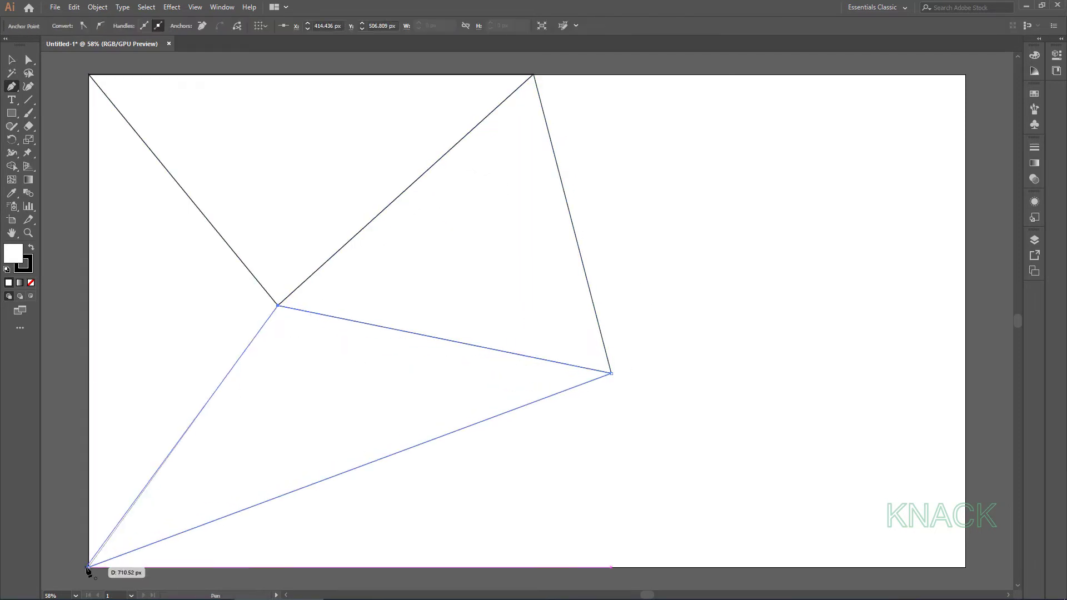
pyautogui.click(89, 567)
pyautogui.click(611, 373)
pyautogui.click(497, 567)
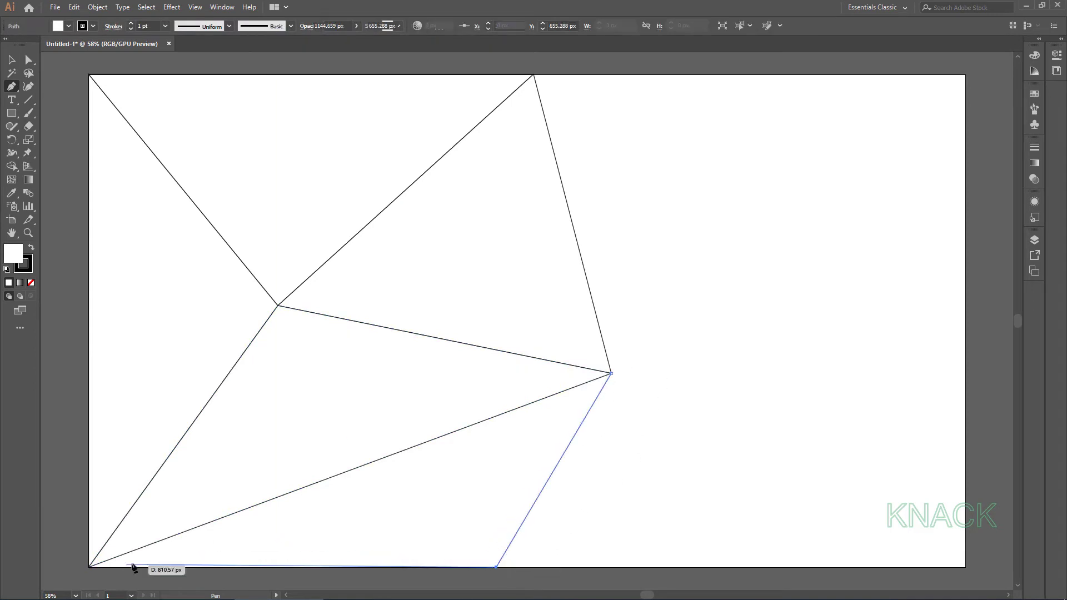
pyautogui.click(89, 567)
pyautogui.click(611, 373)
# Add the bottom-right corner triangle and an upper triangle to a new upper-right vertex.
pyautogui.click(612, 373)
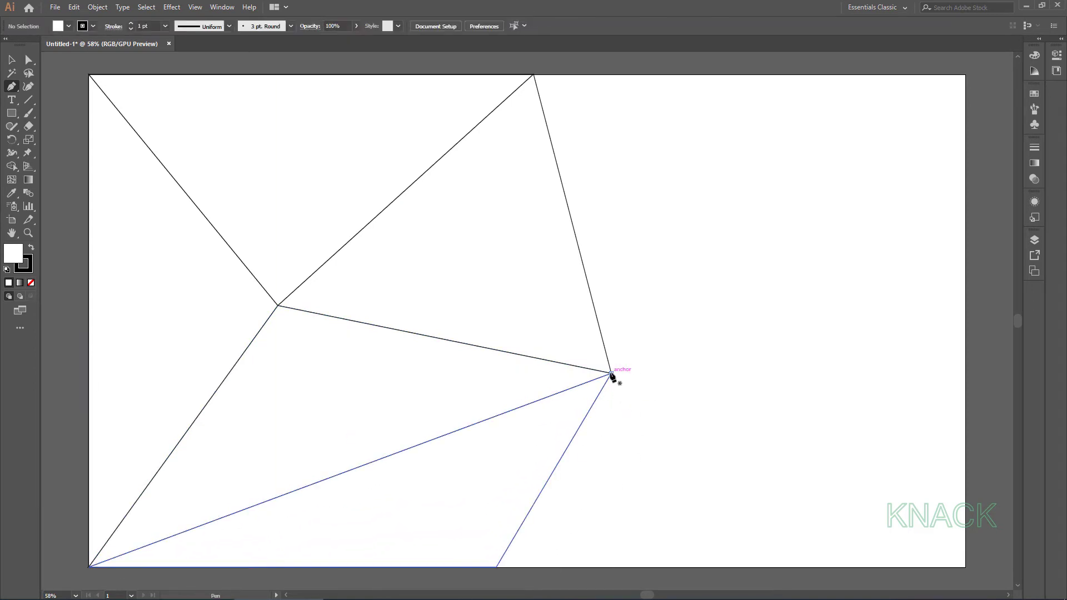
pyautogui.click(966, 566)
pyautogui.click(496, 567)
pyautogui.click(611, 373)
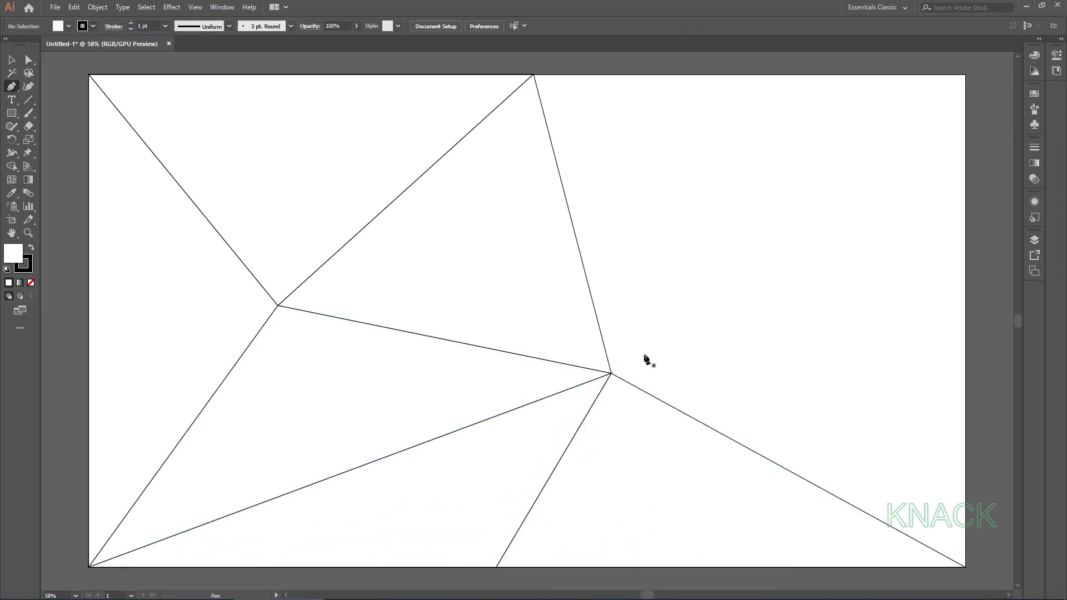
pyautogui.click(611, 373)
pyautogui.click(754, 238)
pyautogui.click(533, 74)
pyautogui.click(611, 373)
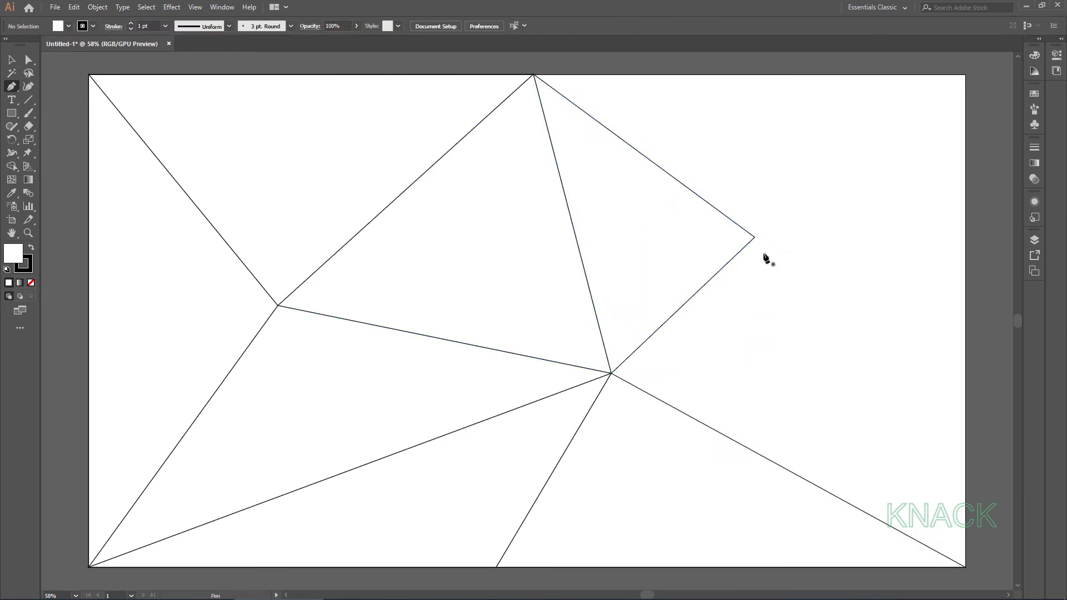
# Add the right-side and top-right triangles around the upper-right vertex.
pyautogui.click(754, 238)
pyautogui.click(965, 567)
pyautogui.click(611, 373)
pyautogui.click(754, 237)
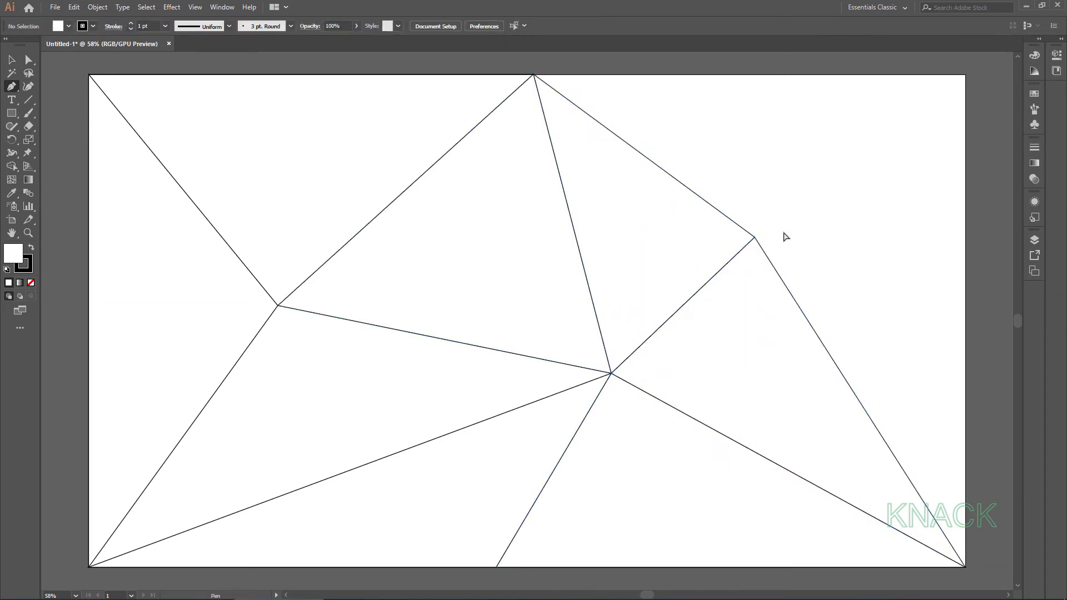
pyautogui.click(754, 237)
pyautogui.click(965, 75)
pyautogui.click(533, 74)
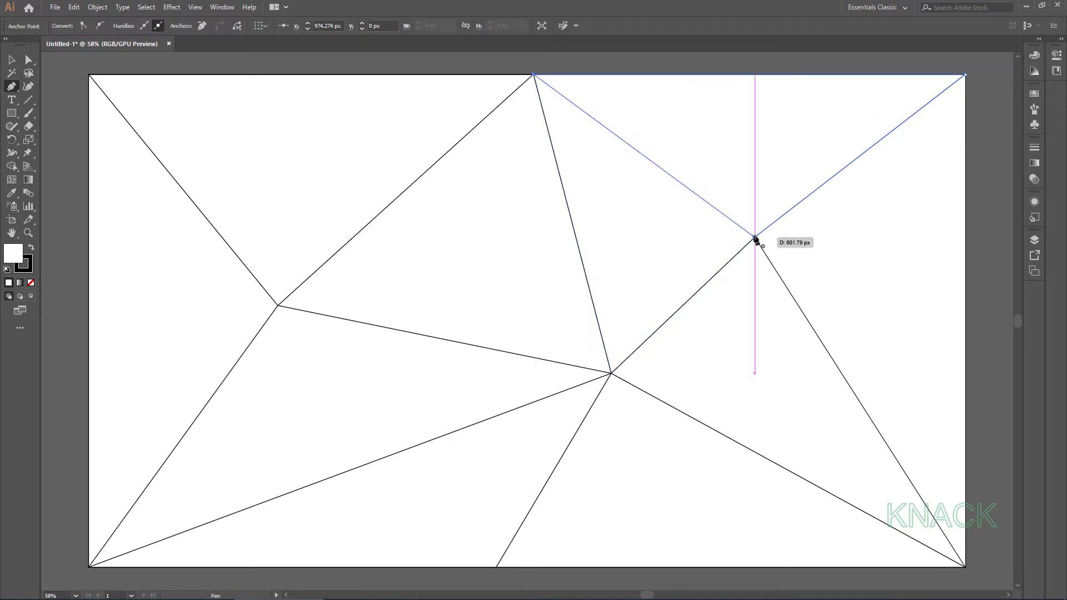
pyautogui.click(754, 237)
# Close the mesh with the final triangle along the right edge.
pyautogui.click(965, 75)
pyautogui.click(754, 237)
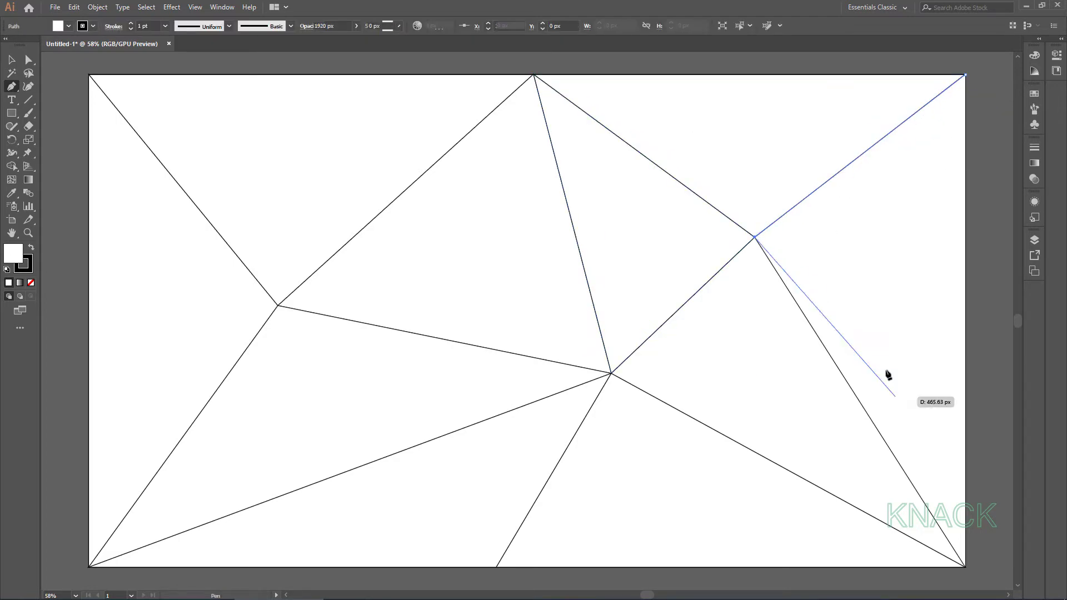
pyautogui.click(966, 567)
pyautogui.click(965, 74)
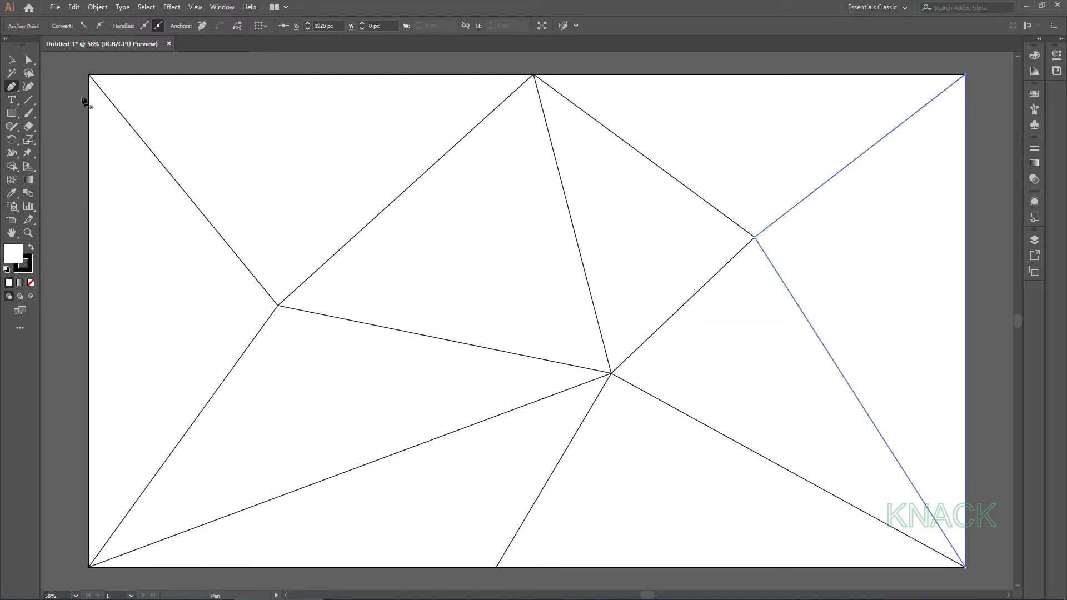
# Select all triangles, set their stroke to None and give them a white-to-black linear gradient fill.
pyautogui.click(11, 59)
pyautogui.moveTo(48, 87); pyautogui.dragTo(984, 545)
pyautogui.click(93, 25)
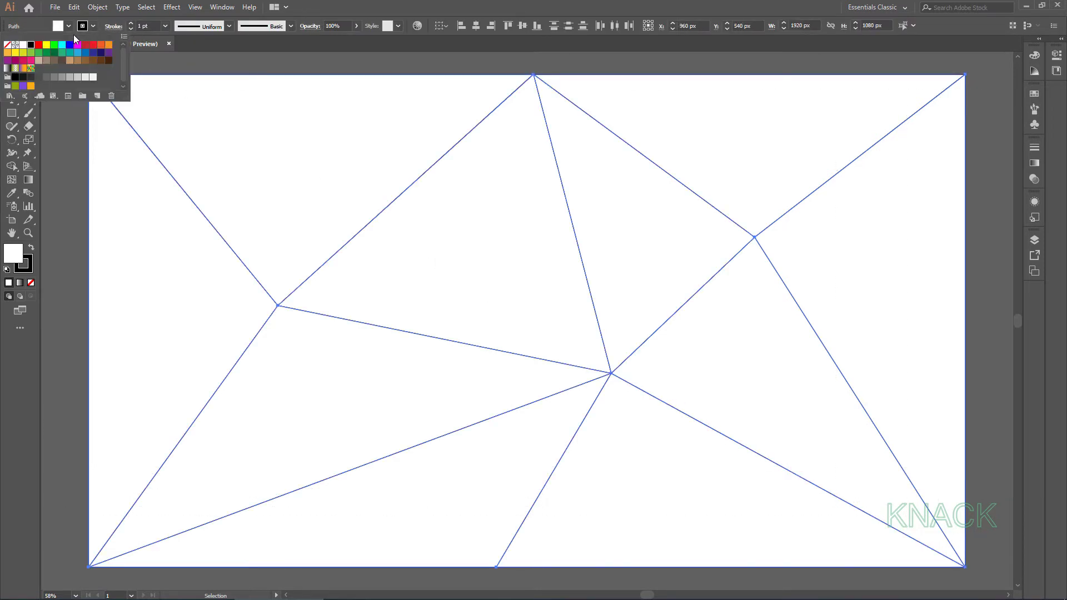
pyautogui.click(11, 49)
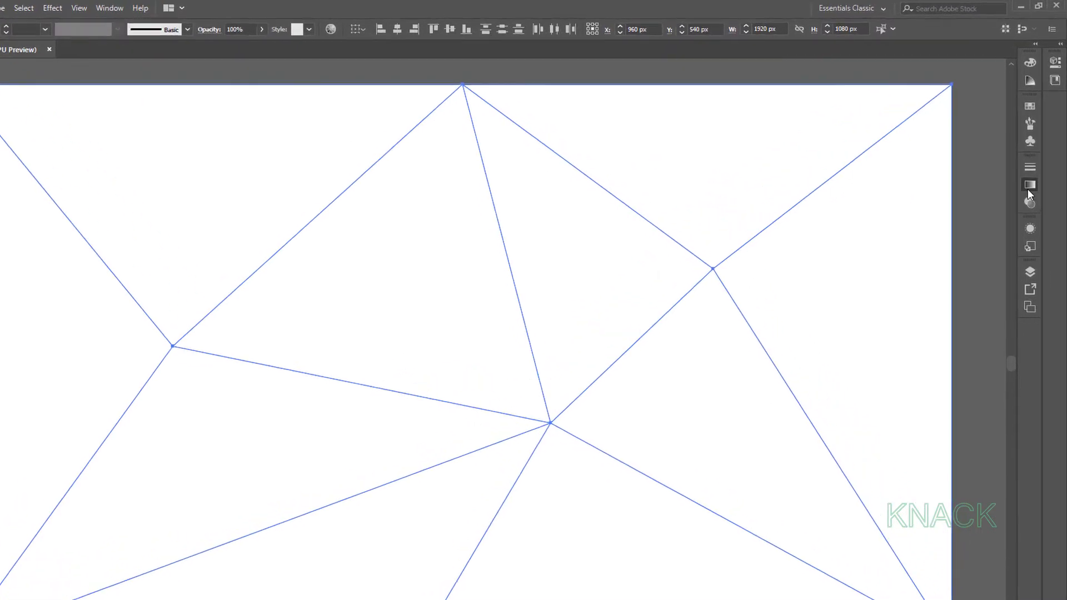
pyautogui.click(1029, 186)
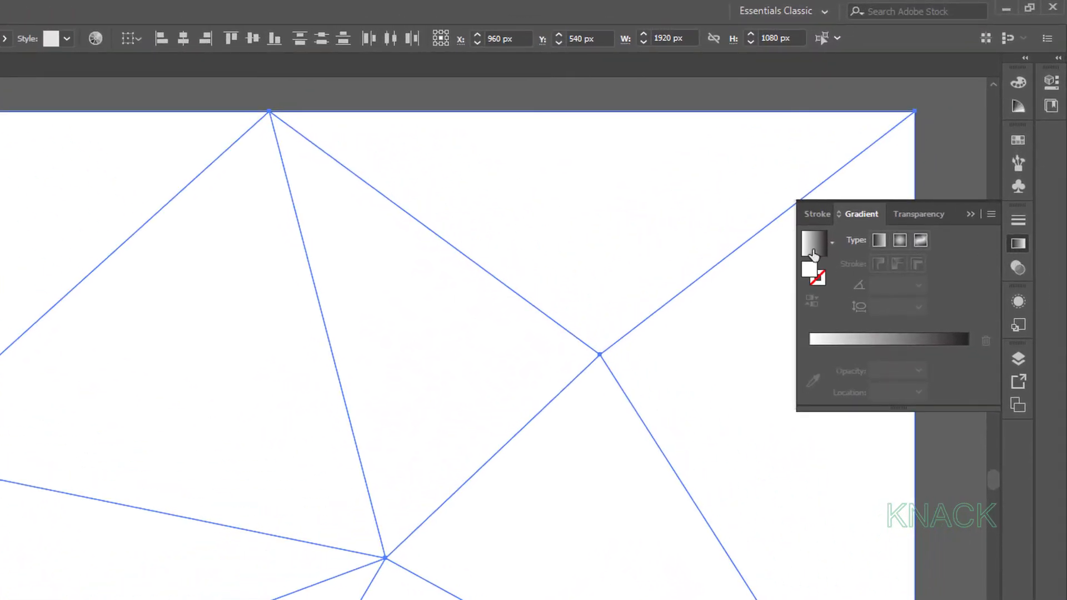
pyautogui.click(814, 248)
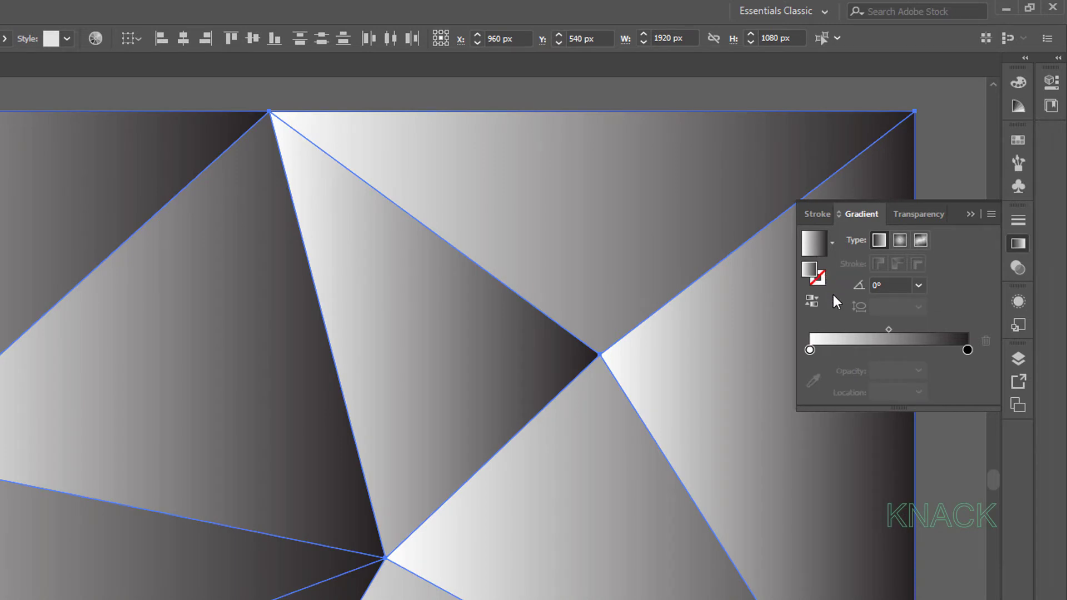
# Set the left gradient stop to dark navy, HSB 245, 100, 30.
pyautogui.doubleClick(810, 350)
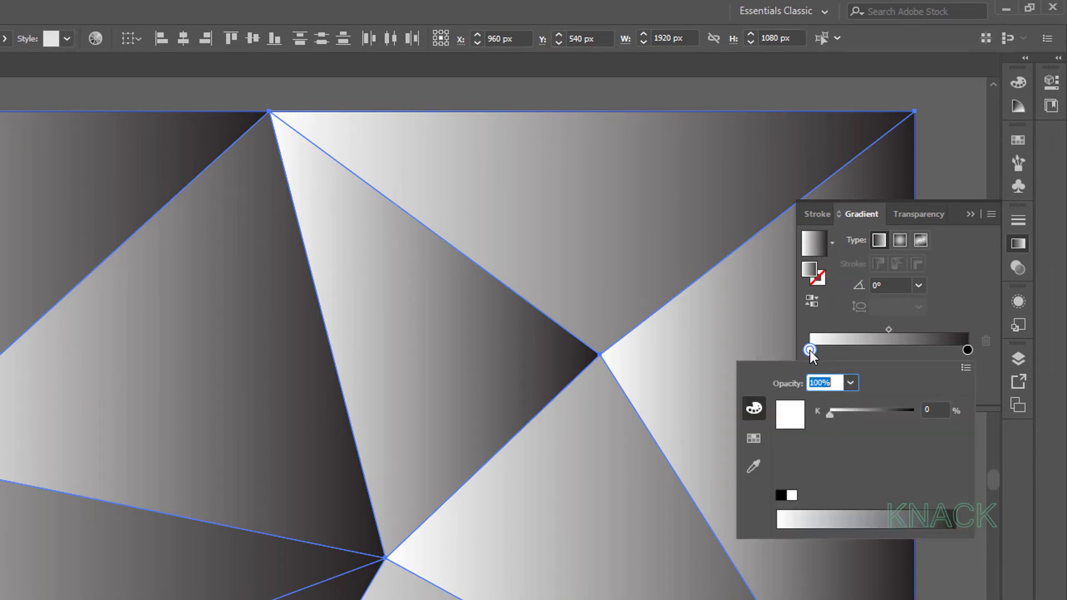
pyautogui.click(966, 367)
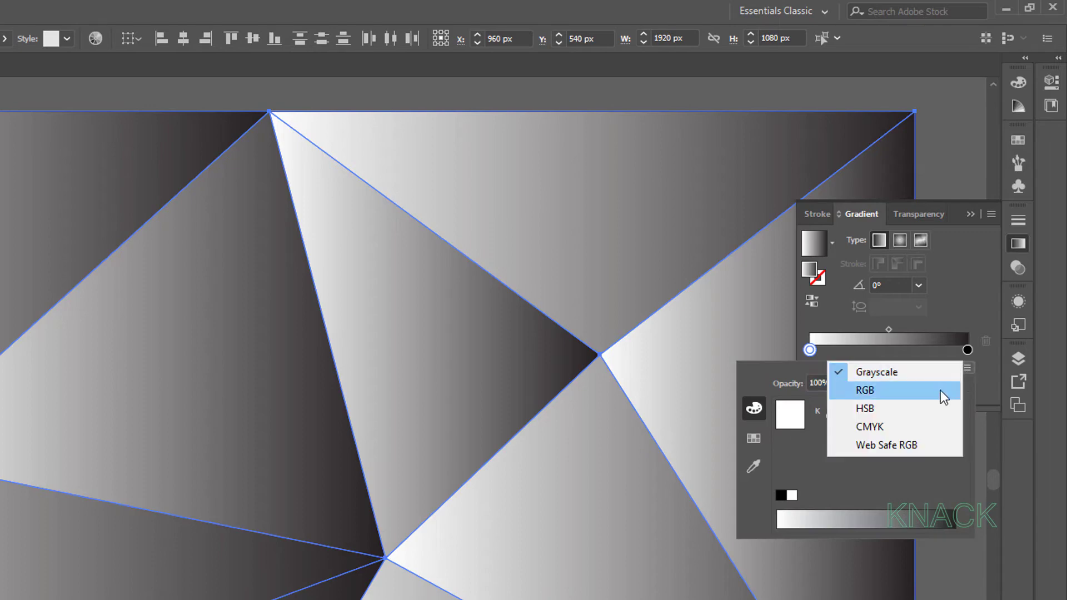
pyautogui.click(905, 407)
pyautogui.click(935, 409)
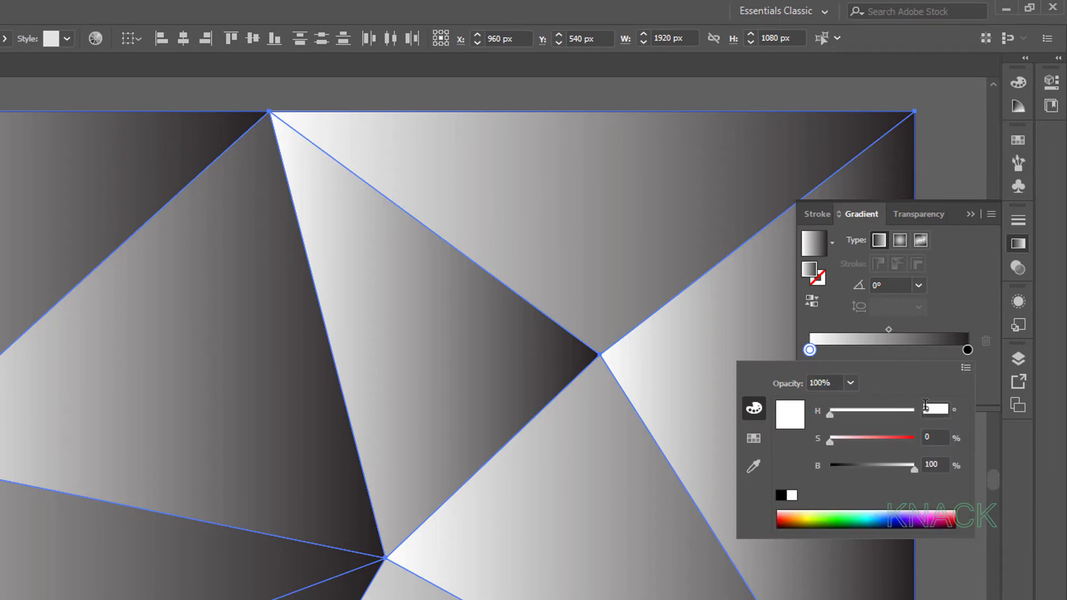
pyautogui.write('245')
pyautogui.press('Tab')
pyautogui.write('100')
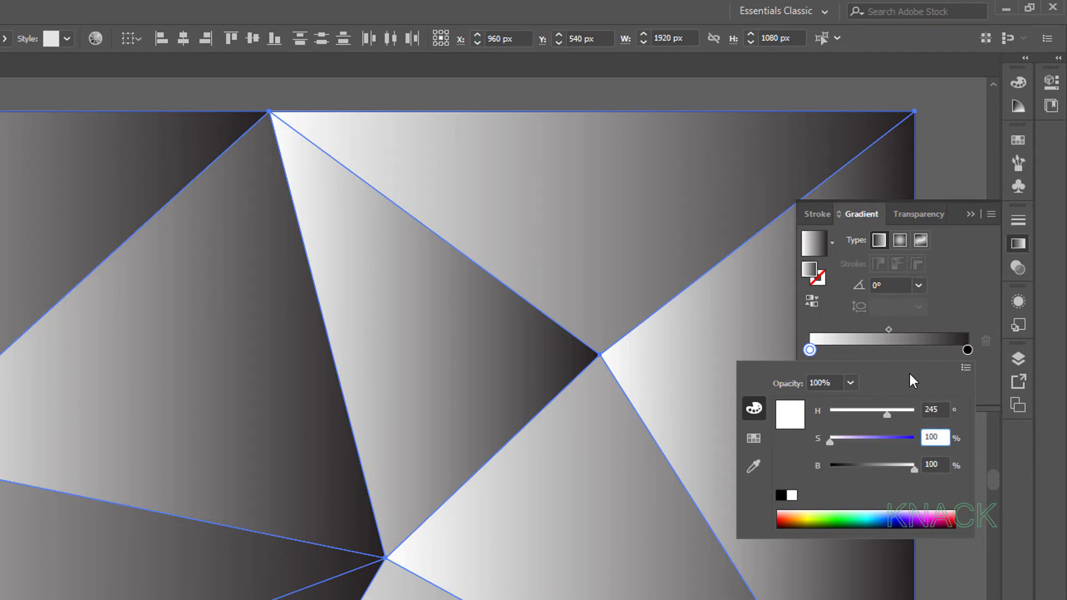
pyautogui.press('Tab')
pyautogui.write('30')
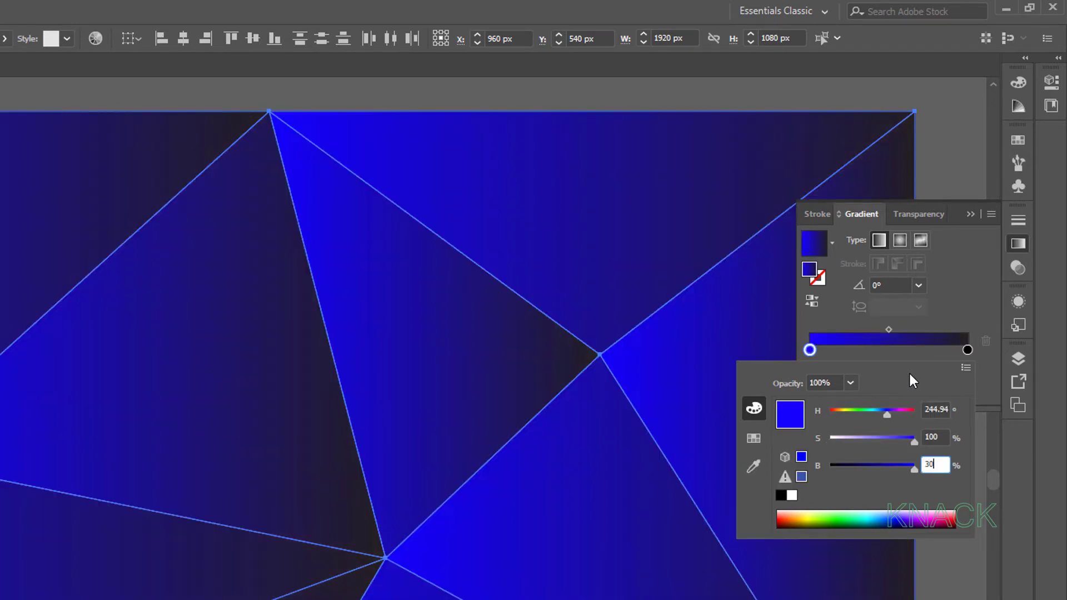
pyautogui.press('Return')
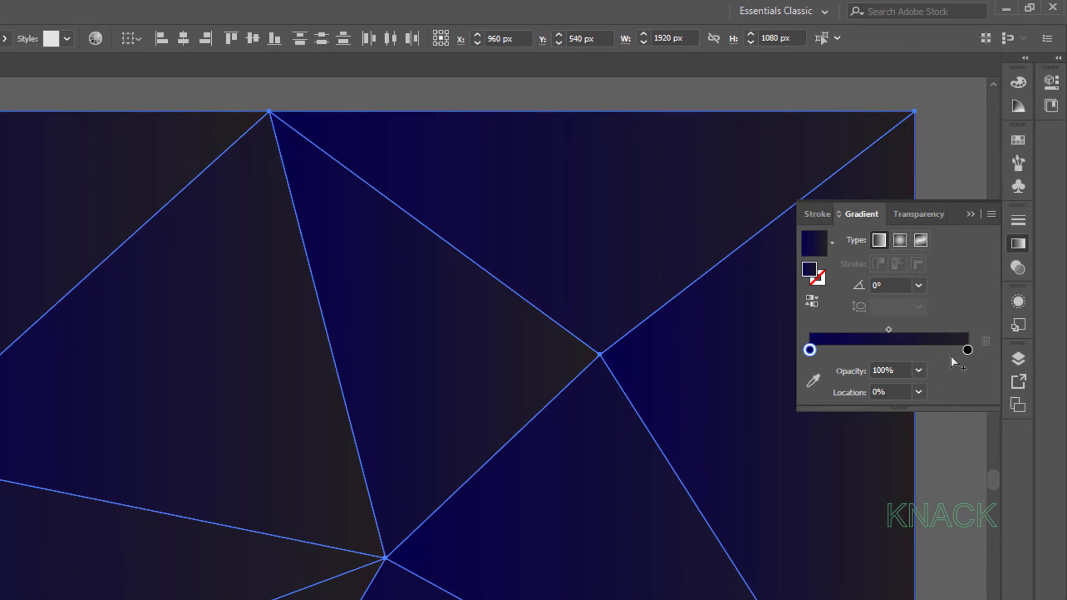
# Set the right gradient stop to brighter blue, HSB 245, 100, 80, and deselect to view.
pyautogui.doubleClick(968, 350)
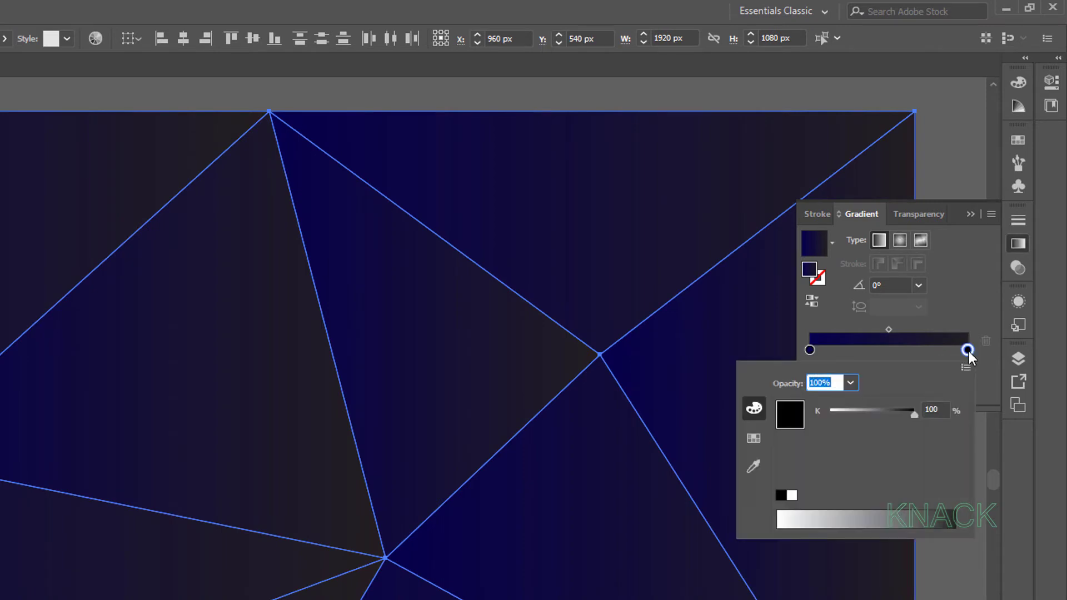
pyautogui.click(966, 367)
pyautogui.click(929, 410)
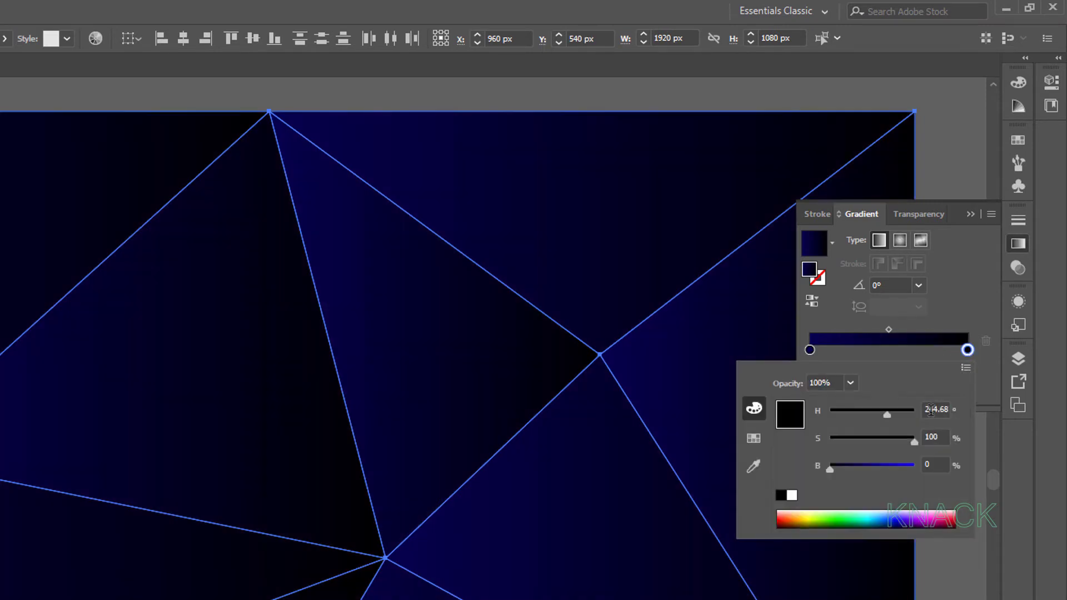
pyautogui.click(931, 410)
pyautogui.write('245')
pyautogui.press('Tab')
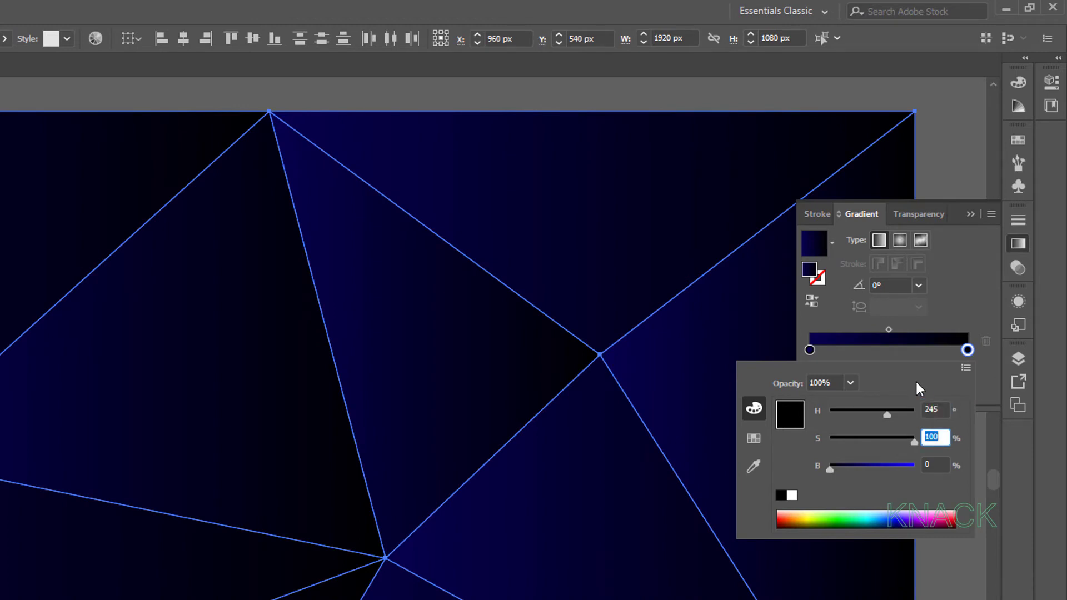
pyautogui.press('Tab')
pyautogui.write('80')
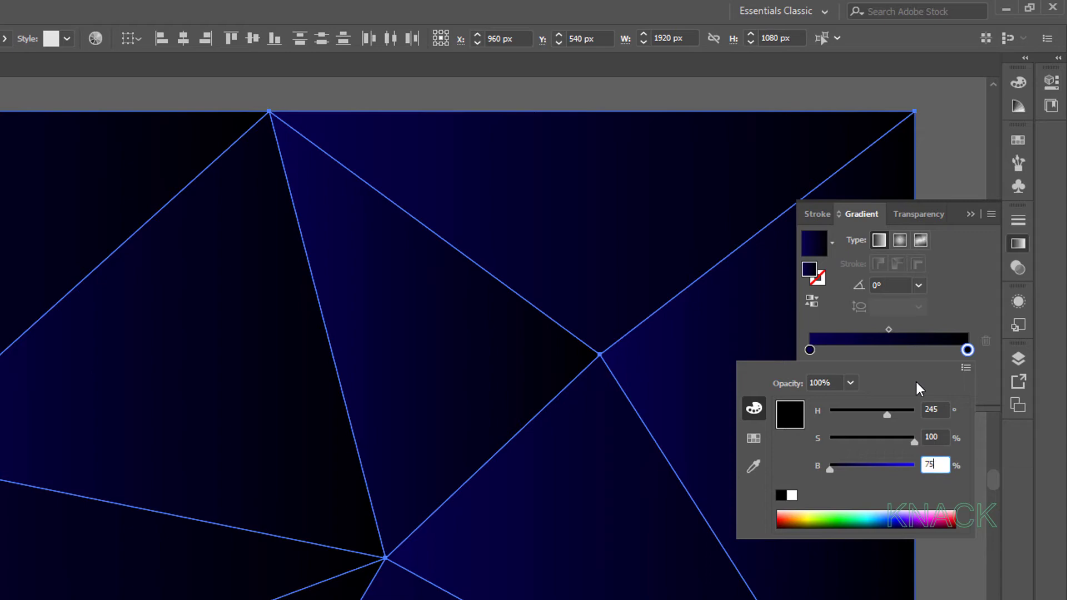
pyautogui.press('Return')
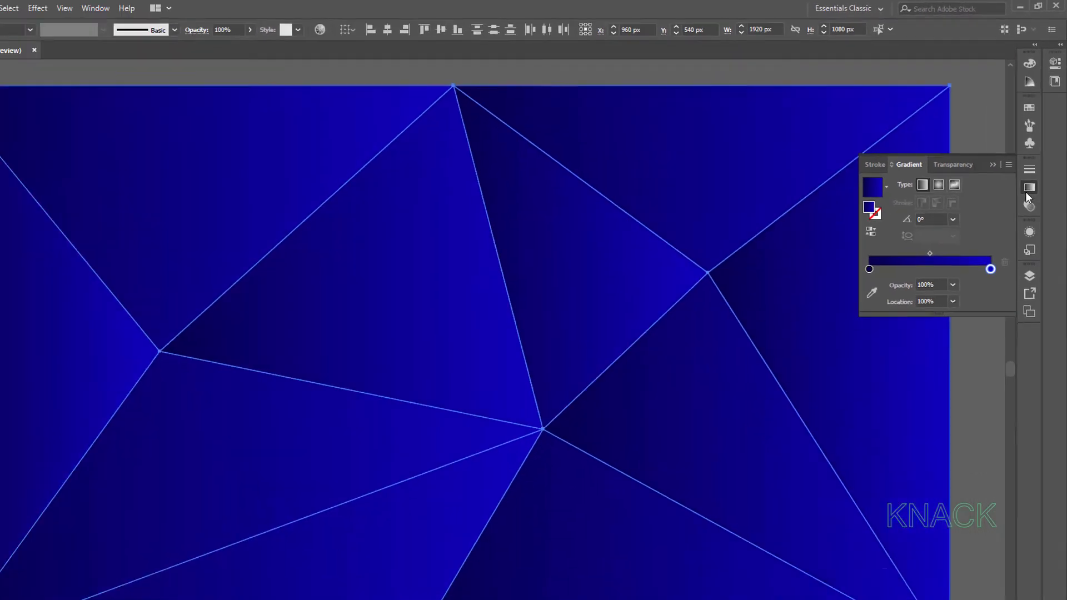
pyautogui.click(1018, 243)
pyautogui.click(991, 228)
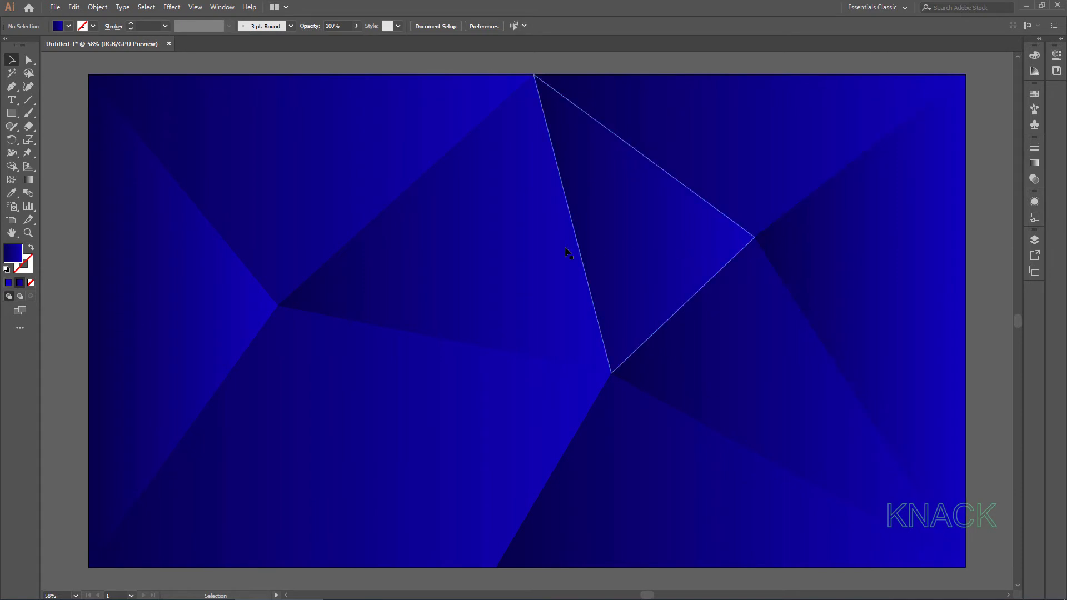
# With the Gradient tool, shift the left triangle's gradient left and the lower-middle triangle's right.
pyautogui.click(185, 279)
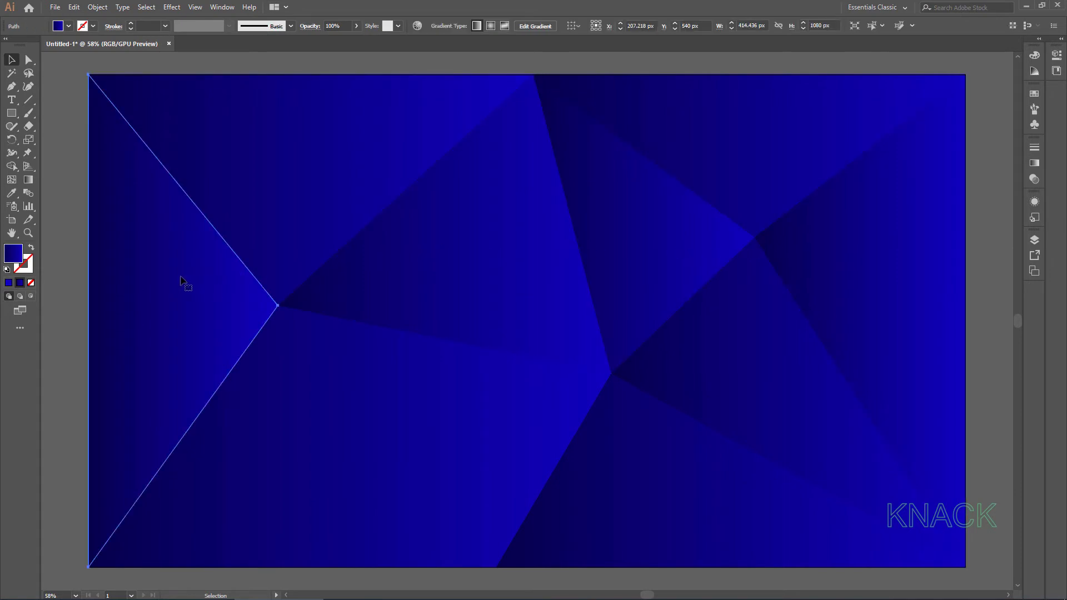
pyautogui.click(28, 180)
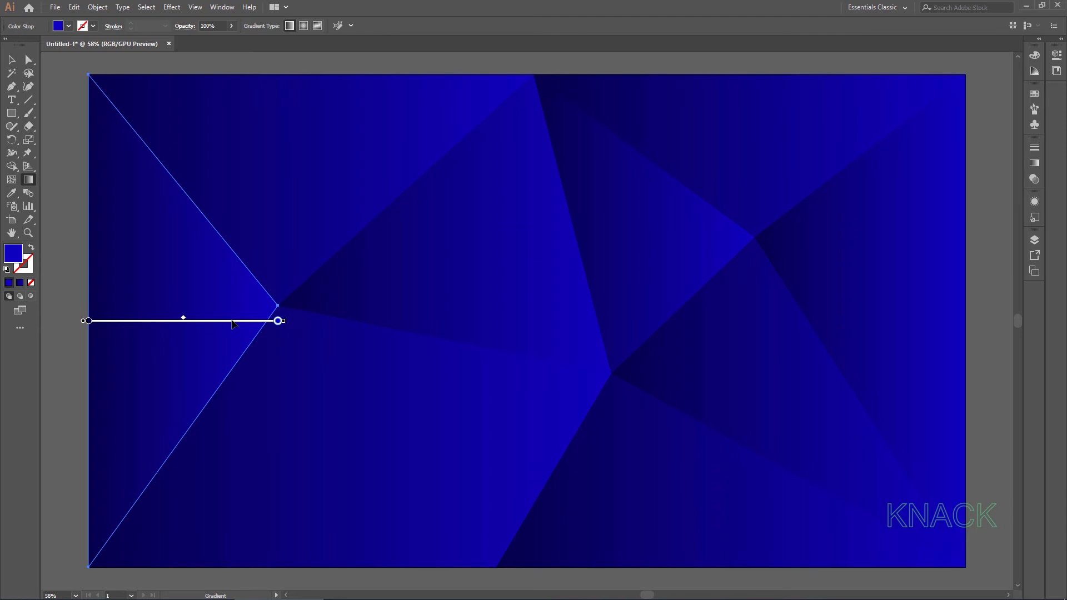
pyautogui.moveTo(232, 324); pyautogui.dragTo(178, 325)
pyautogui.press('ctrl')
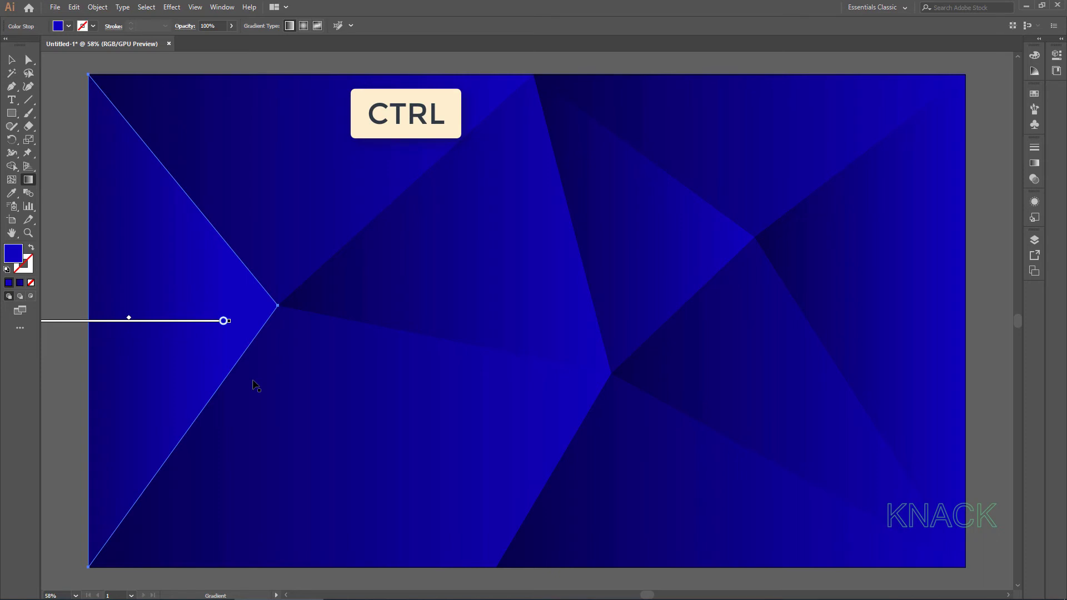
pyautogui.keyDown('ctrl'); pyautogui.click(257, 387); pyautogui.keyUp('ctrl')
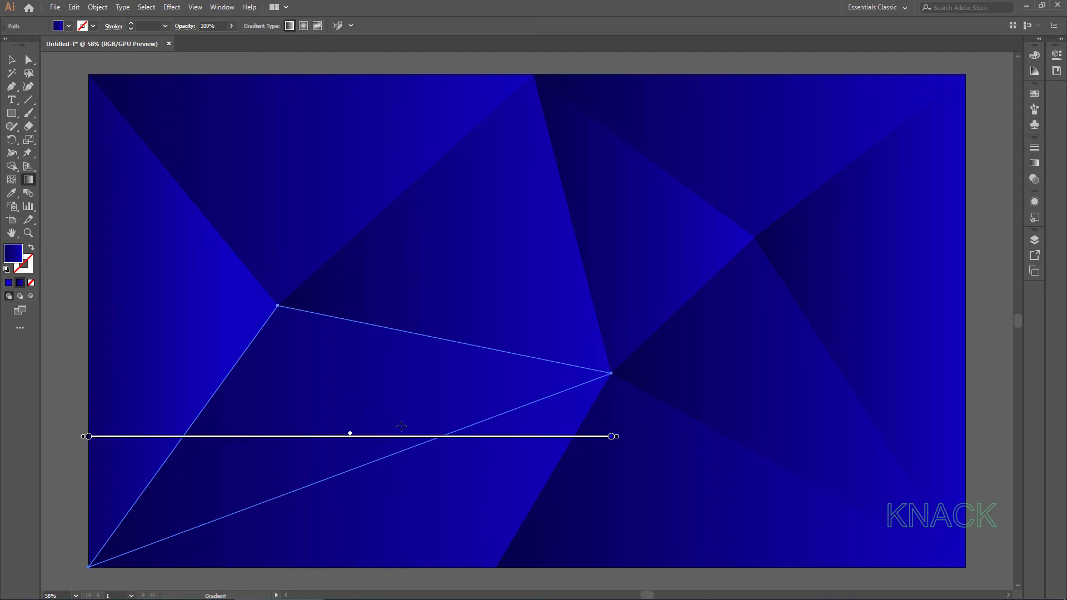
pyautogui.moveTo(435, 439)
pyautogui.mouseDown()
pyautogui.moveTo(534, 447)
pyautogui.moveTo(504, 438)
pyautogui.mouseUp()
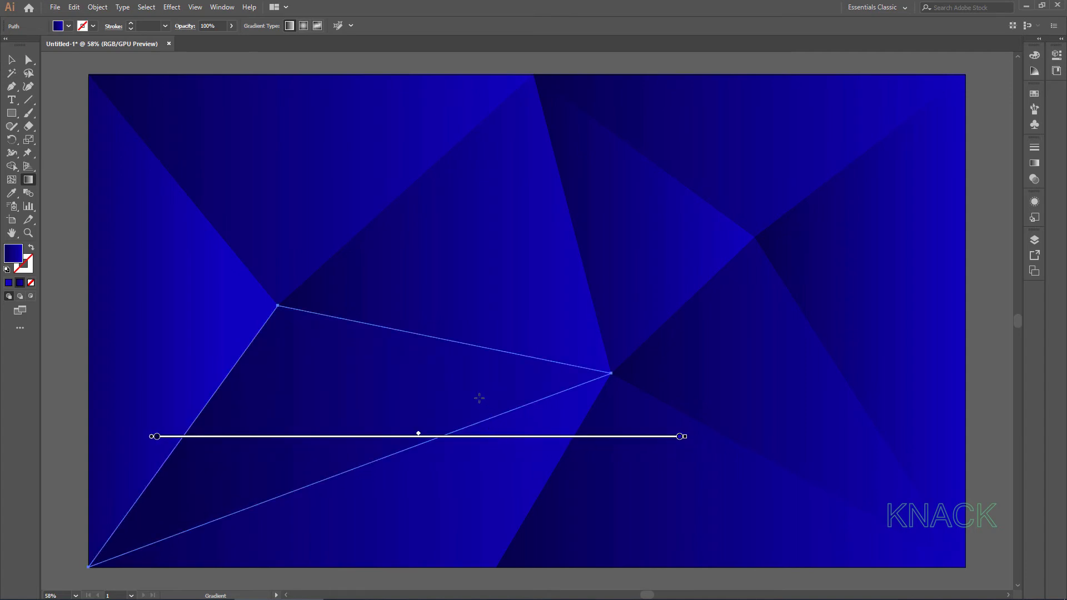
# Shift the lower-right triangle's gradient left and the upper-right polygon's gradient right.
pyautogui.press('v')
pyautogui.click(645, 492)
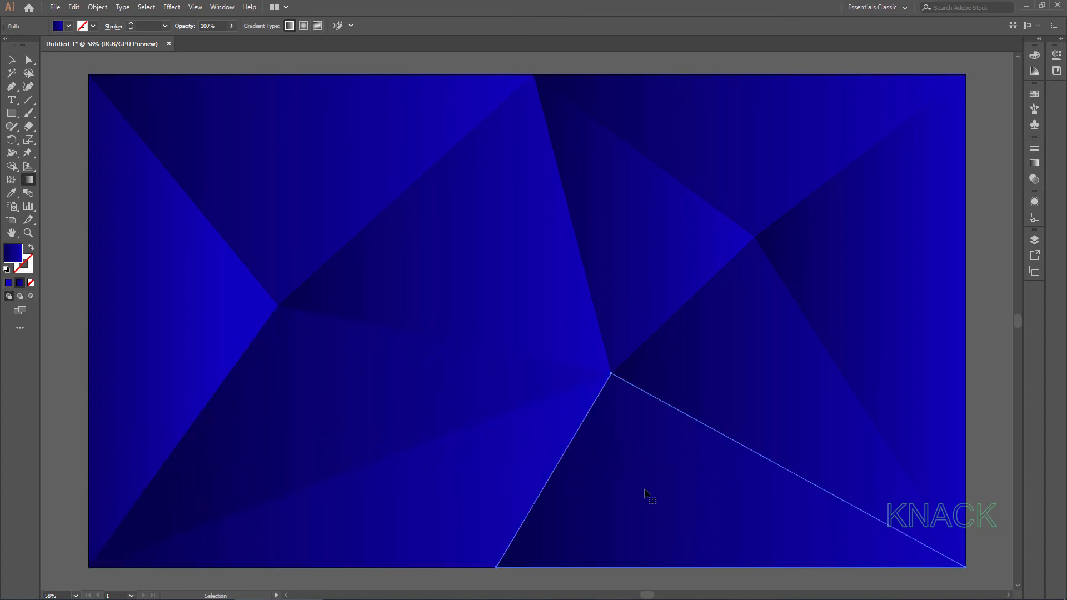
pyautogui.press('g')
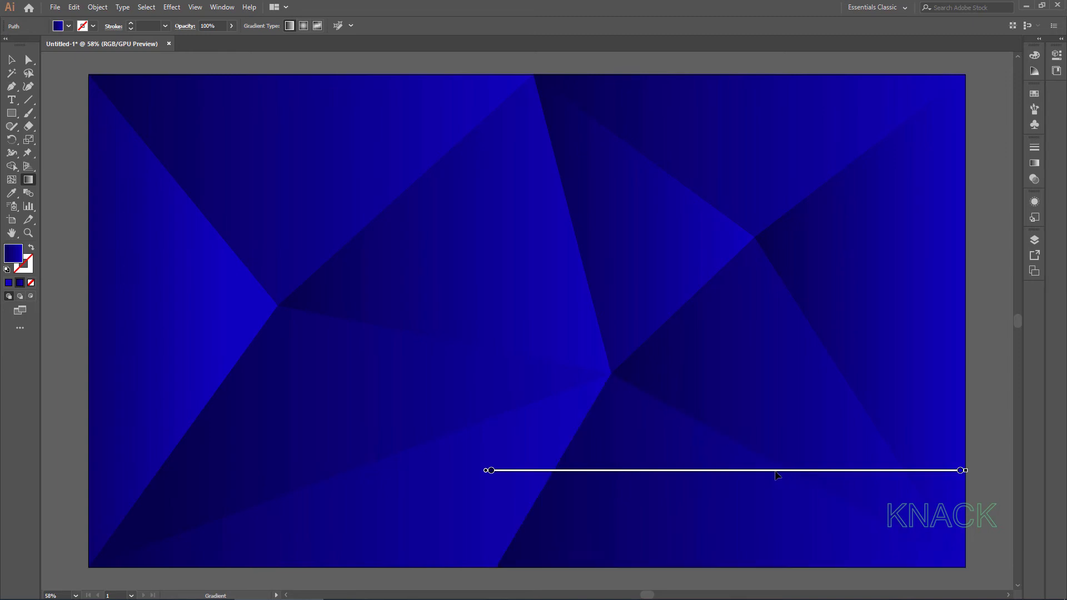
pyautogui.moveTo(777, 476); pyautogui.dragTo(682, 475)
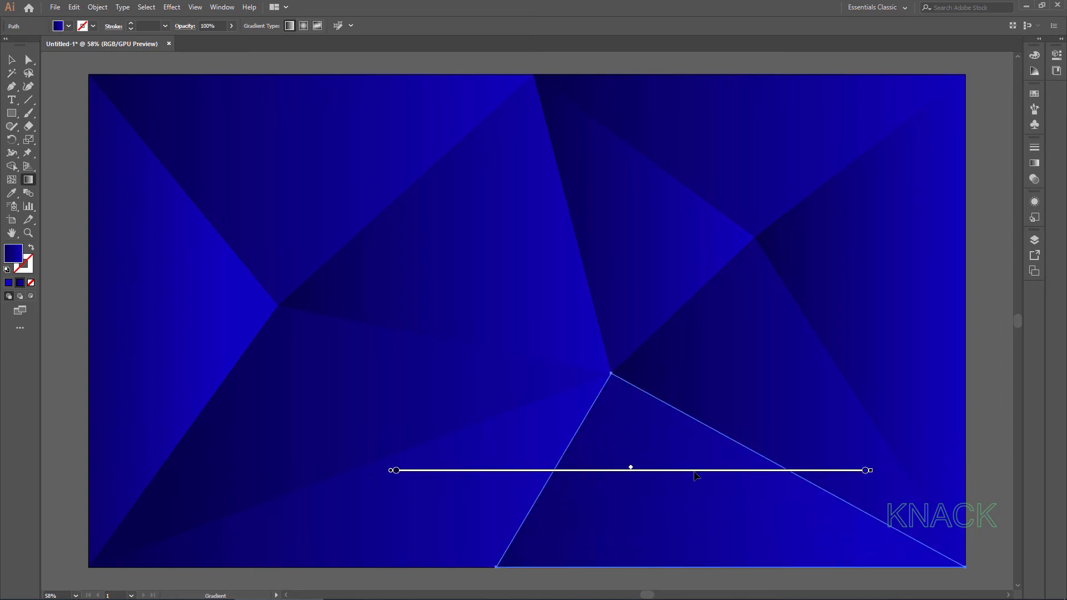
pyautogui.click(875, 311)
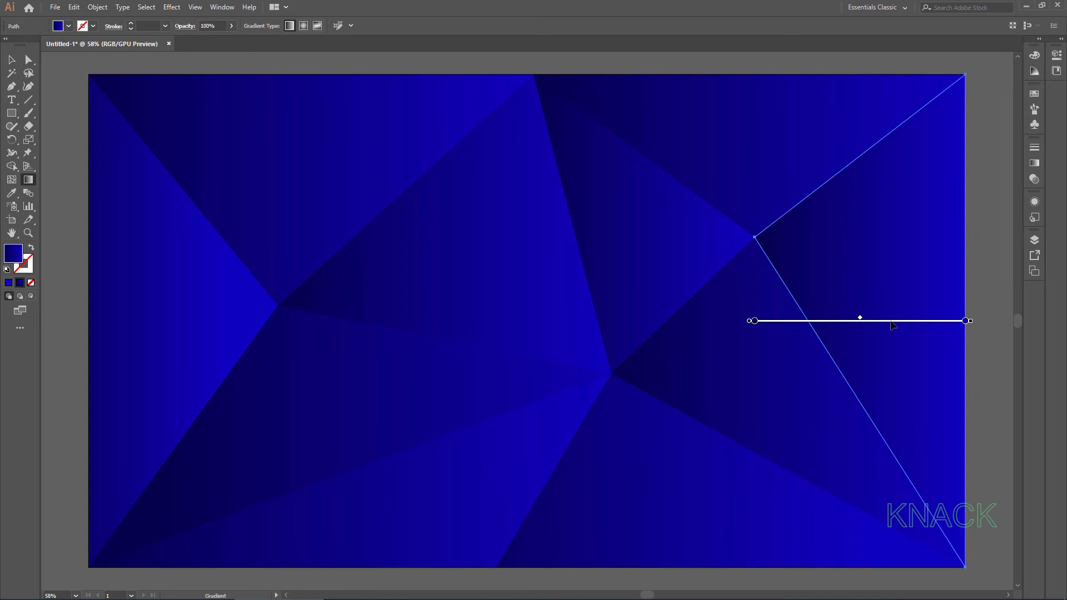
pyautogui.moveTo(891, 324); pyautogui.dragTo(921, 325)
# Select all the triangle shapes and lock them with Object > Lock > Selection.
pyautogui.click(11, 61)
pyautogui.click(12, 61)
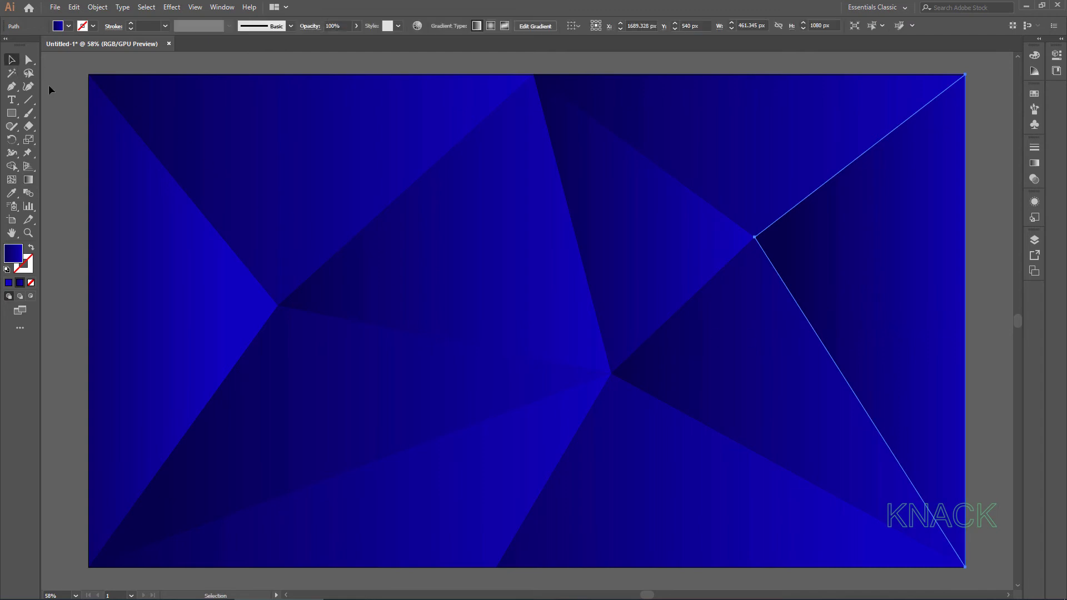
pyautogui.moveTo(81, 69); pyautogui.dragTo(979, 546)
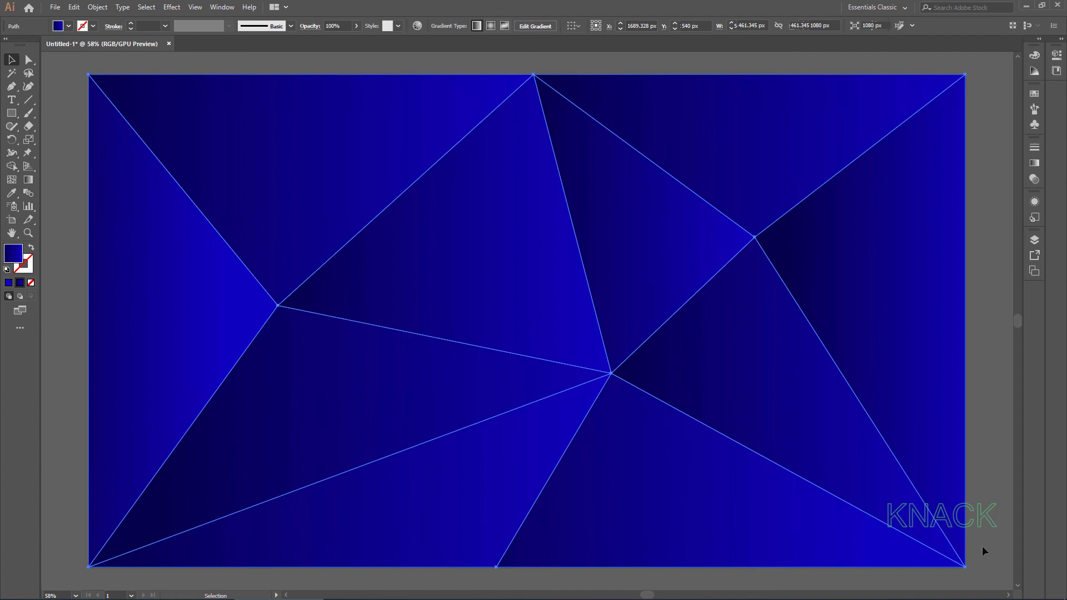
pyautogui.click(97, 7)
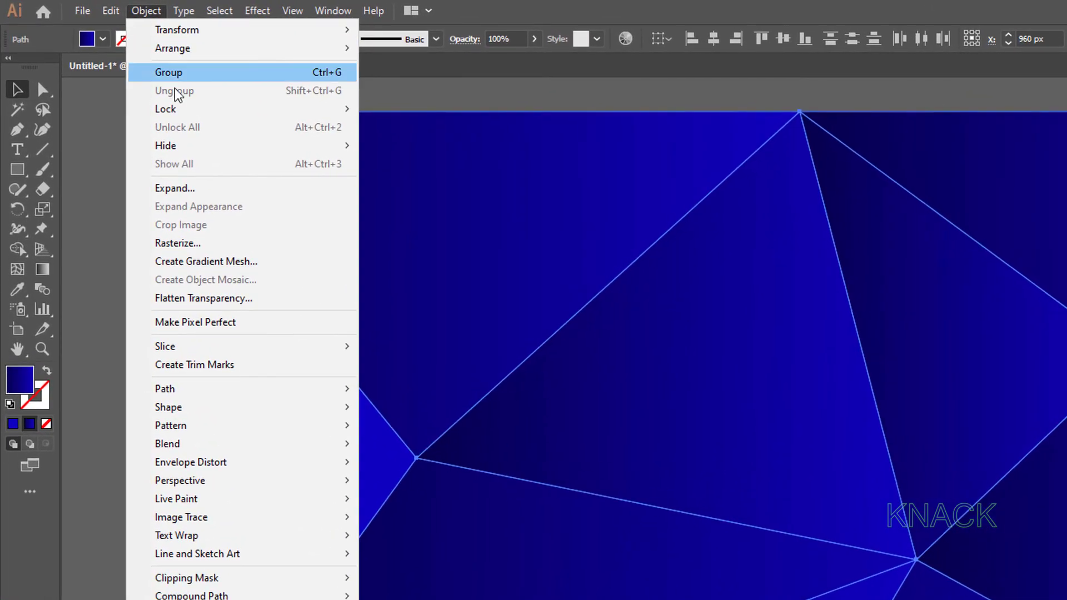
pyautogui.moveTo(172, 76)
pyautogui.click(436, 111)
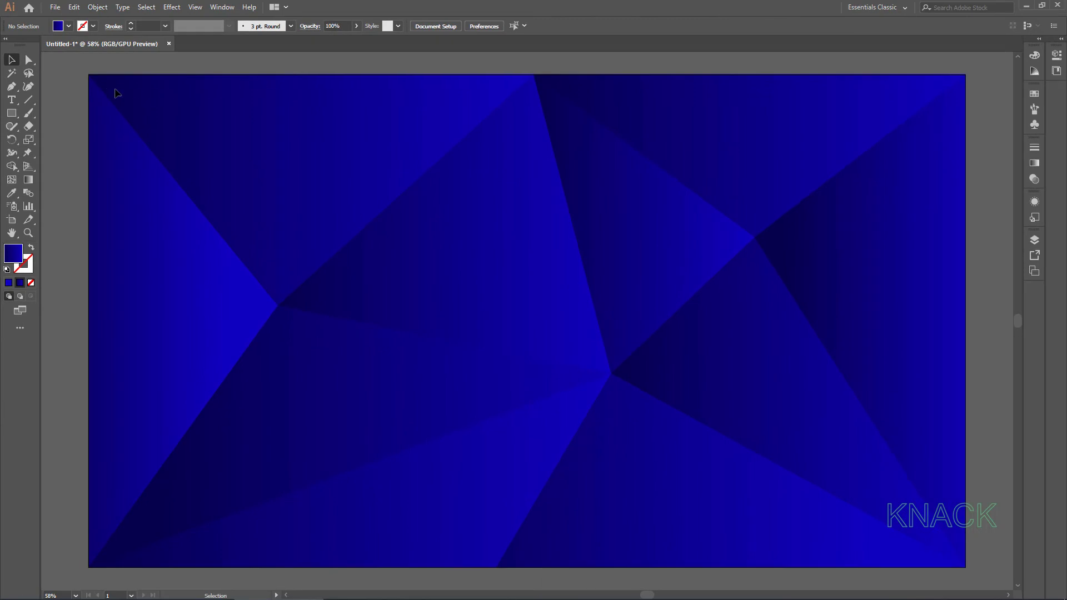
# Draw four line segments along facet edges through the central vertex and bottom corners, then select them.
pyautogui.click(28, 99)
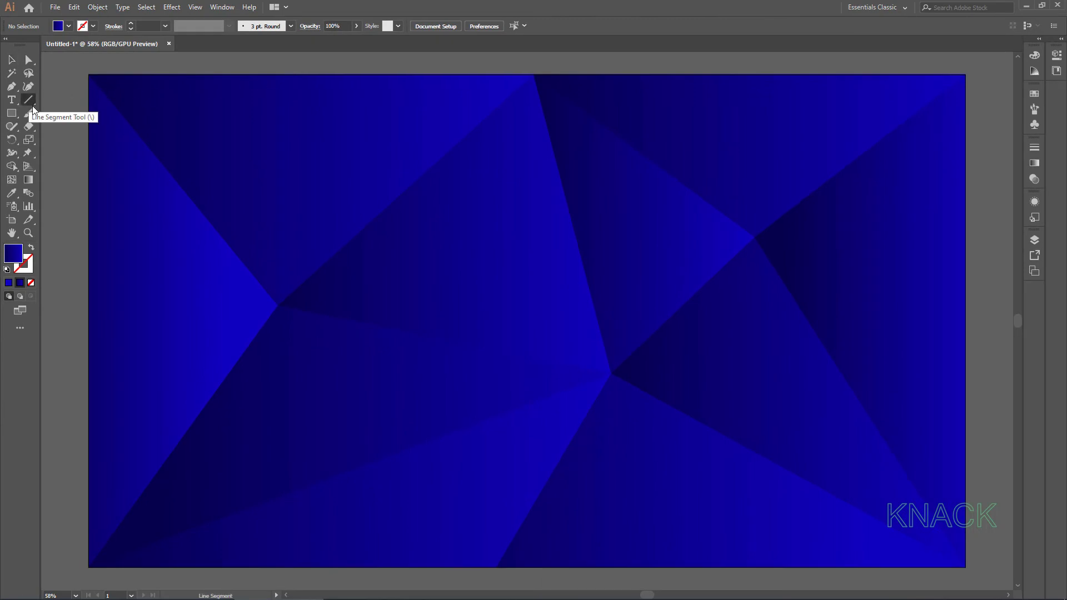
pyautogui.moveTo(277, 305); pyautogui.dragTo(534, 74)
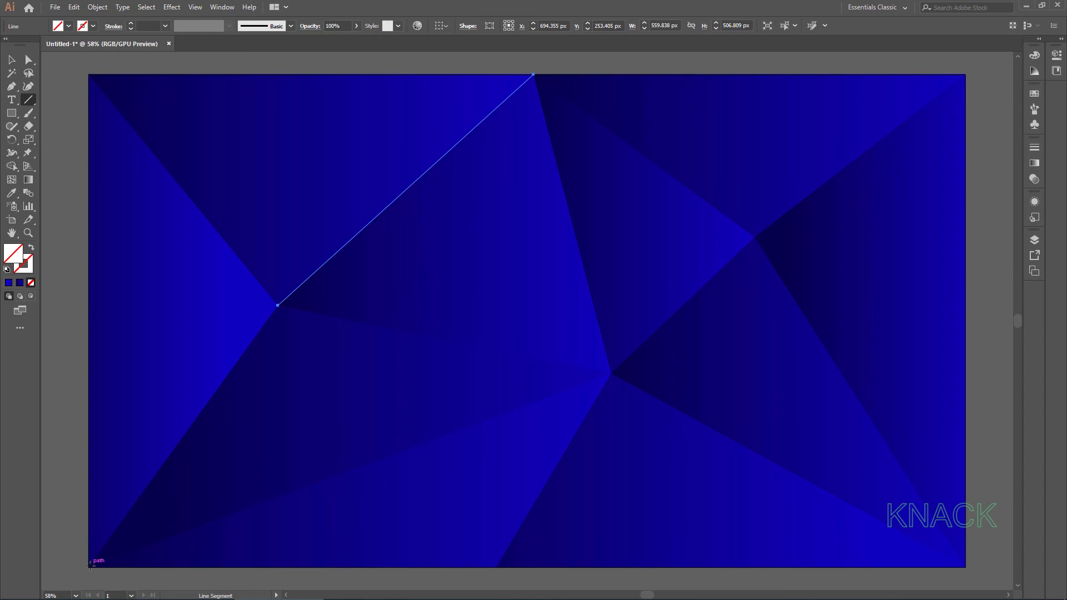
pyautogui.moveTo(90, 565); pyautogui.dragTo(610, 373)
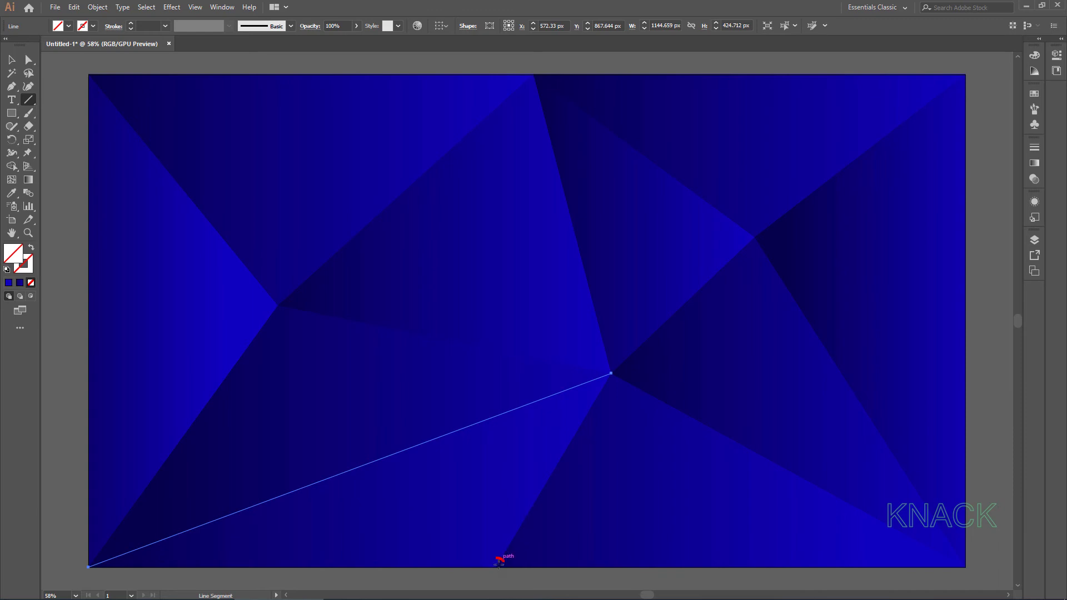
pyautogui.moveTo(499, 563); pyautogui.dragTo(611, 373)
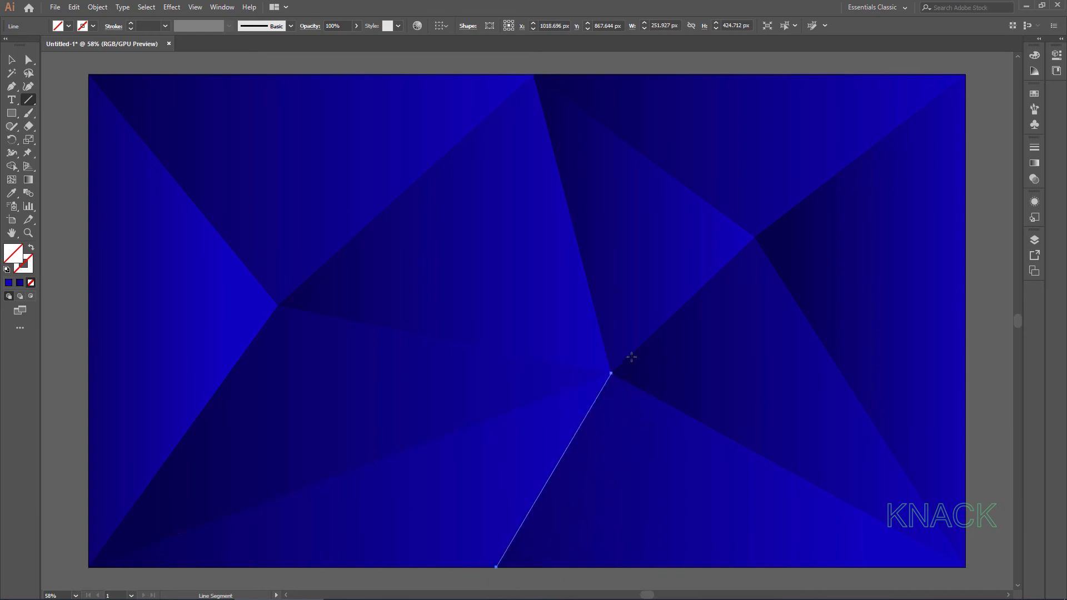
pyautogui.moveTo(754, 238); pyautogui.dragTo(965, 566)
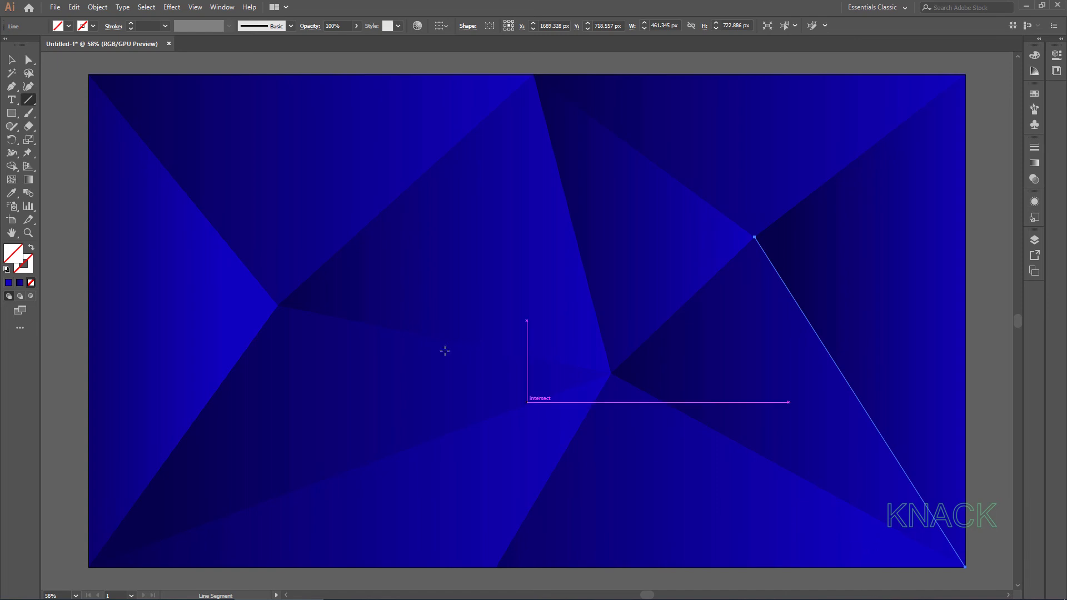
pyautogui.click(14, 60)
pyautogui.moveTo(72, 104)
pyautogui.mouseDown()
pyautogui.moveTo(734, 528)
pyautogui.moveTo(979, 554)
pyautogui.mouseUp()
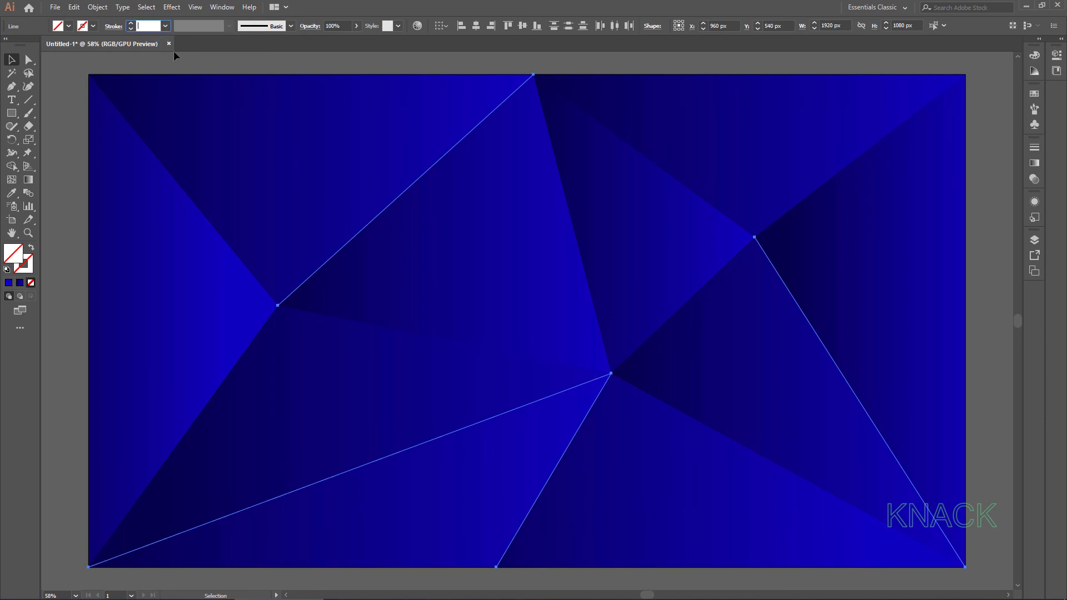
# Give the lines a 5 pt stroke with the tapered Width Profile 1.
pyautogui.write('5')
pyautogui.press('Return')
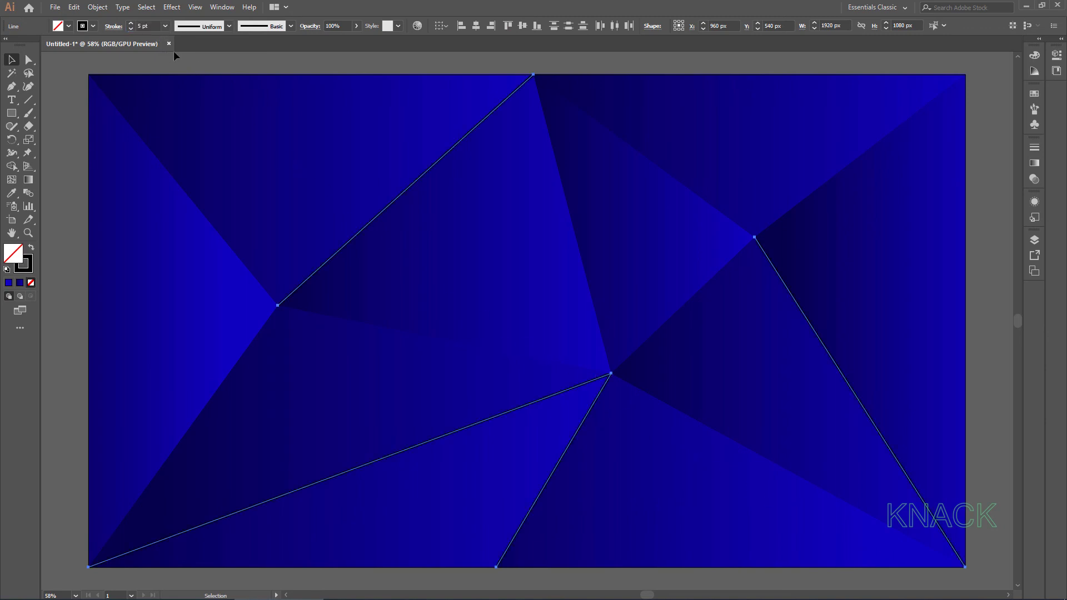
pyautogui.click(229, 27)
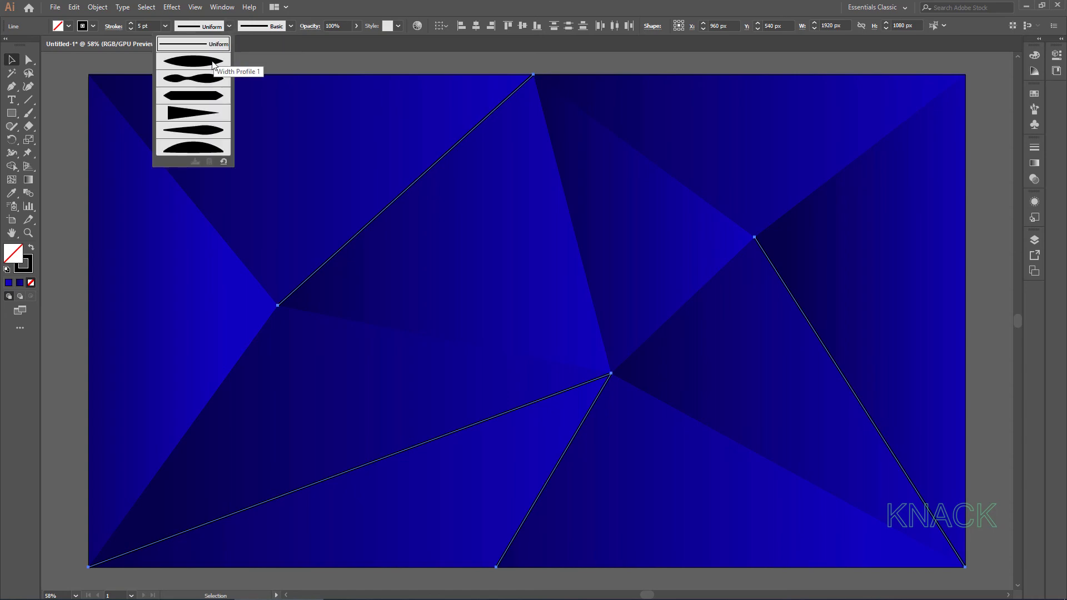
pyautogui.click(212, 62)
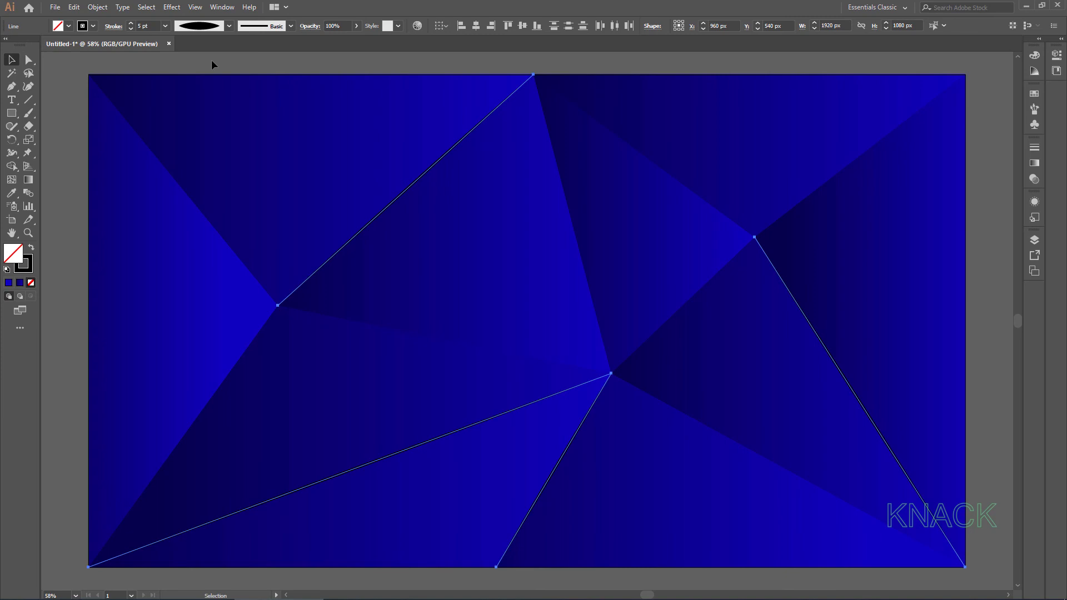
# Apply a gradient to the lines' stroke and make its starting stop white.
pyautogui.click(1034, 163)
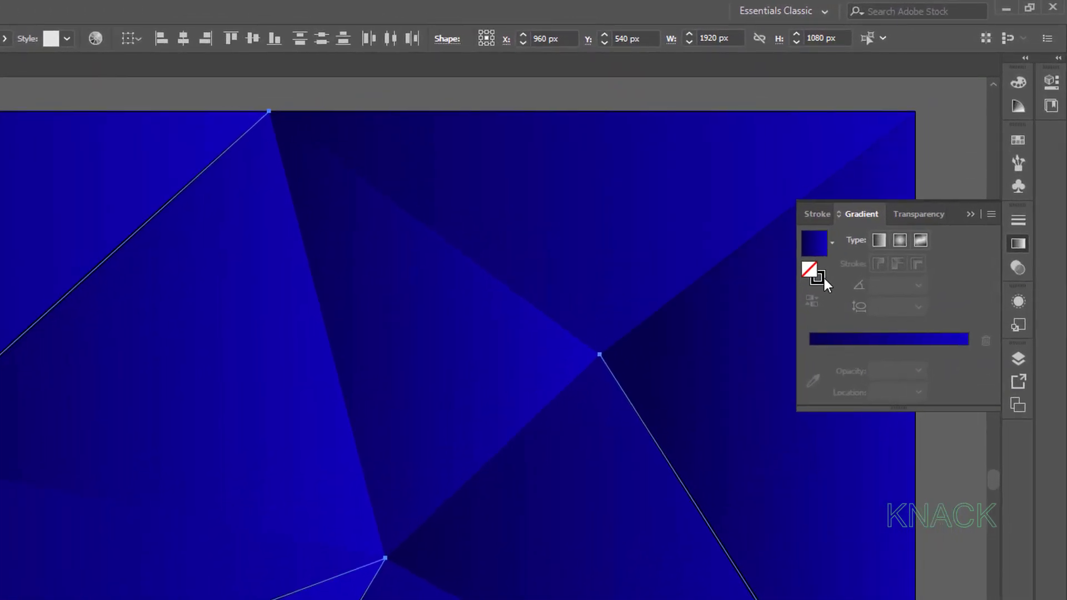
pyautogui.click(823, 277)
pyautogui.click(815, 245)
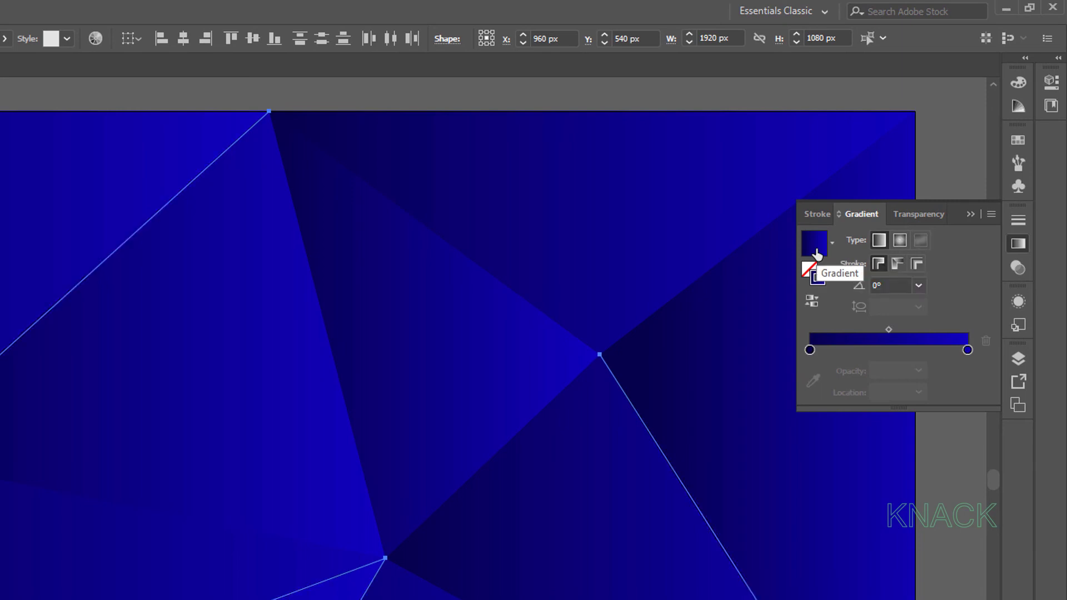
pyautogui.click(809, 349)
pyautogui.doubleClick(810, 350)
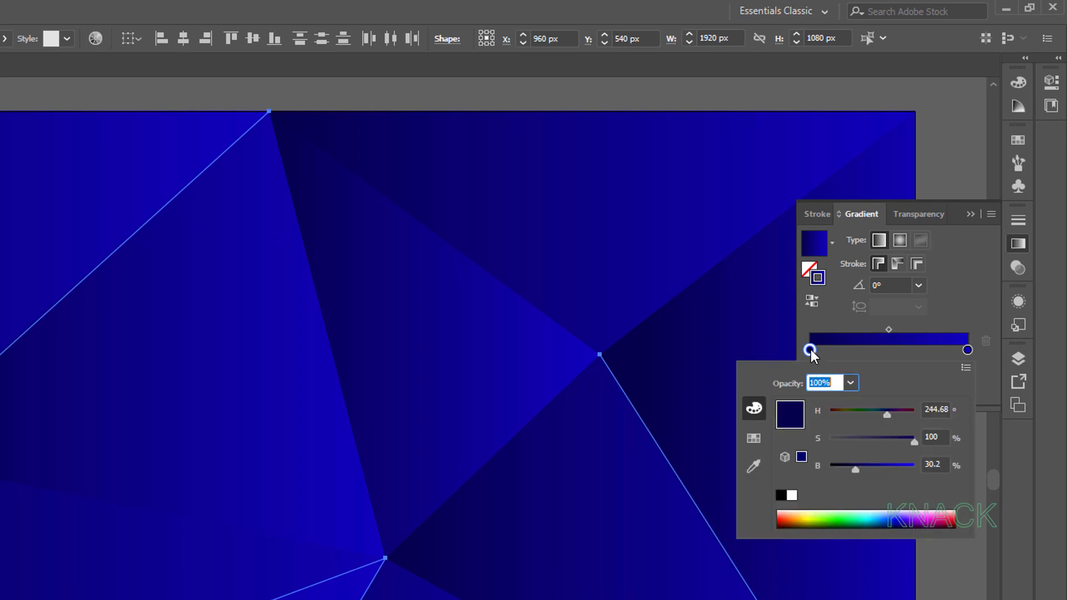
pyautogui.click(792, 495)
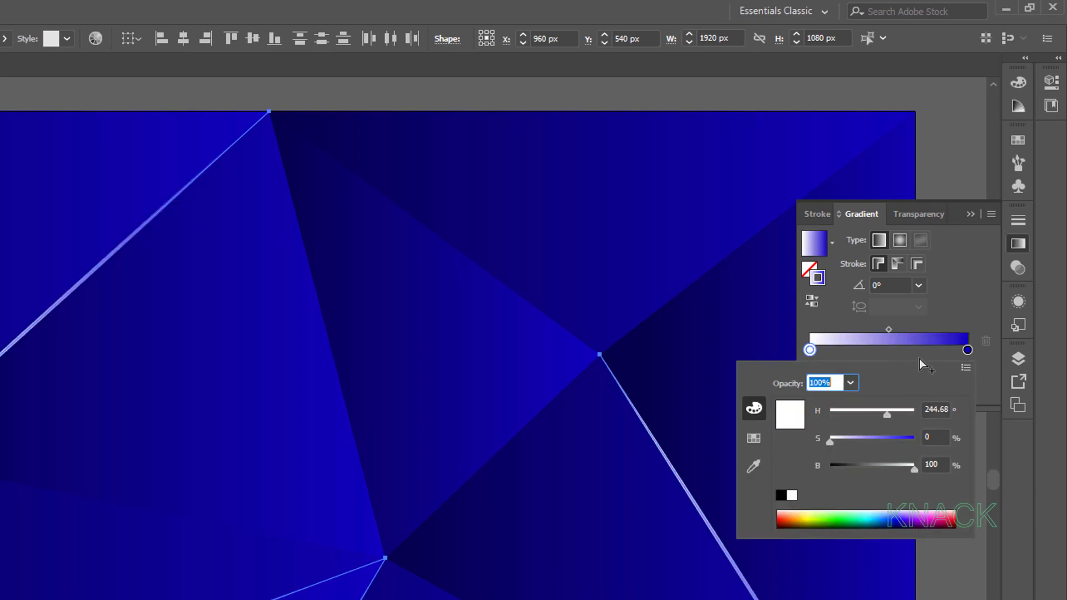
# Set the end stop to dark violet, HSB 260, 85, 20.
pyautogui.click(967, 350)
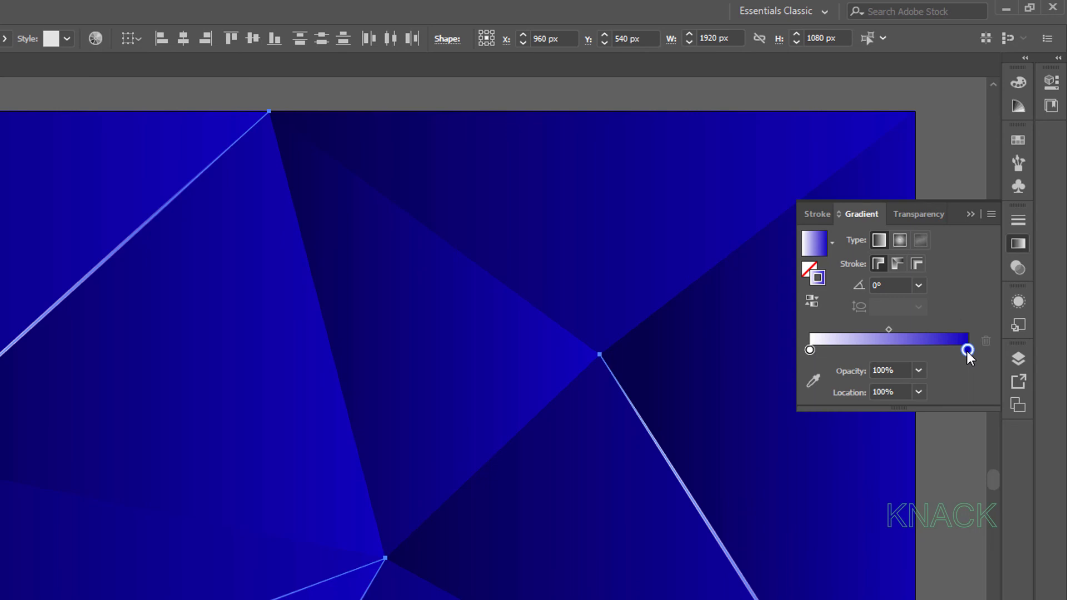
pyautogui.doubleClick(967, 350)
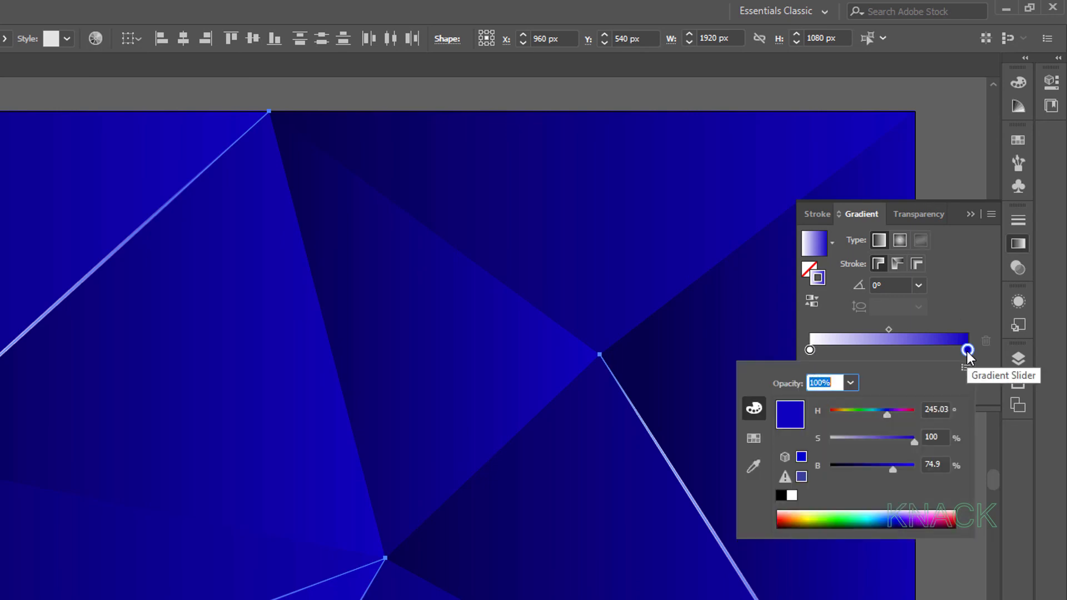
pyautogui.click(924, 412)
pyautogui.write('260')
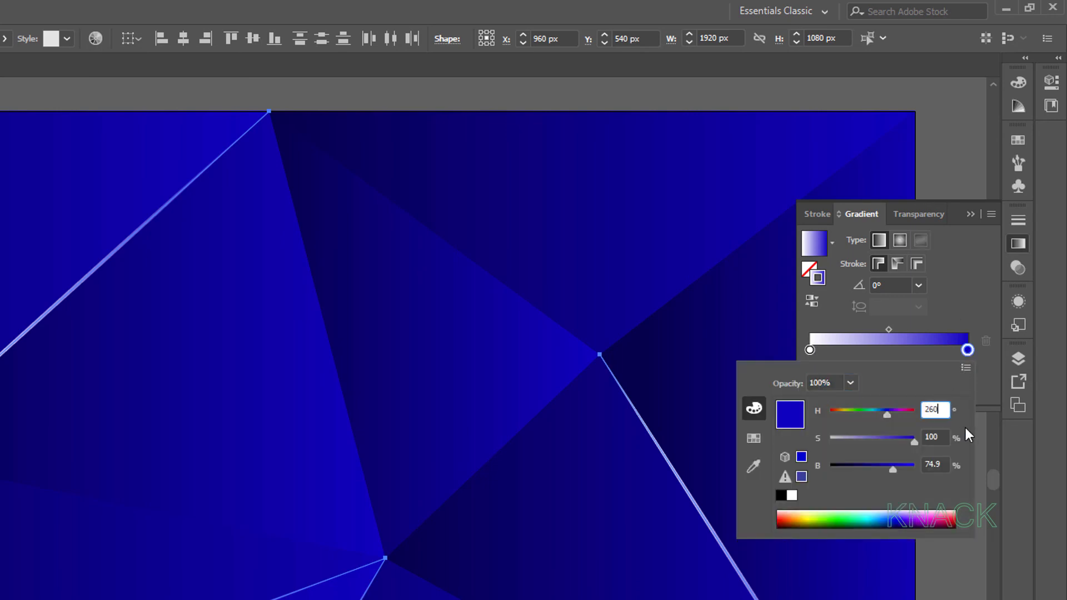
pyautogui.press('Tab')
pyautogui.write('85')
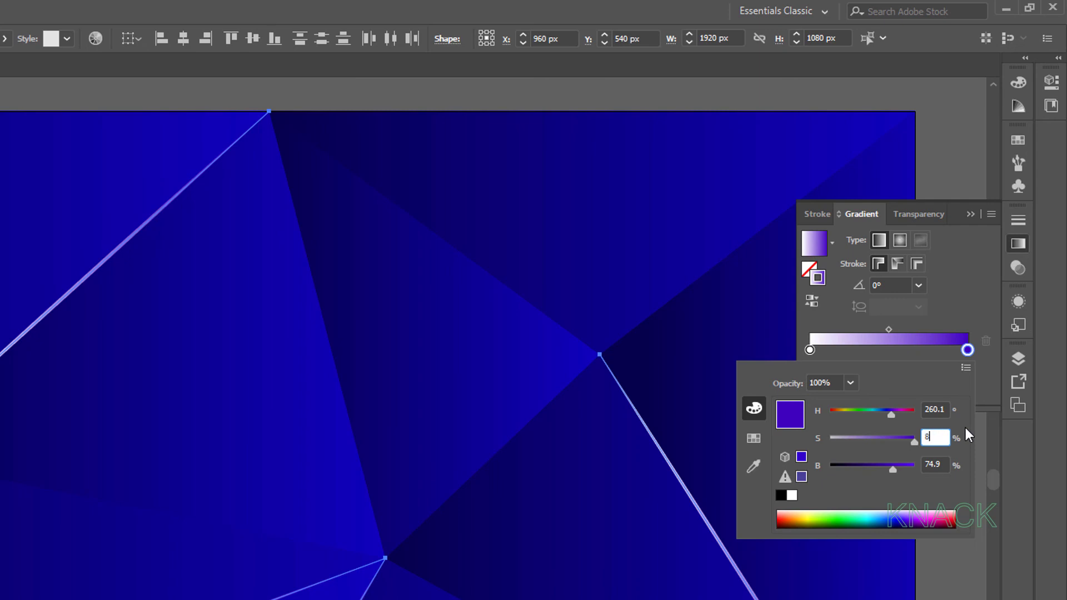
pyautogui.press('Tab')
pyautogui.write('20')
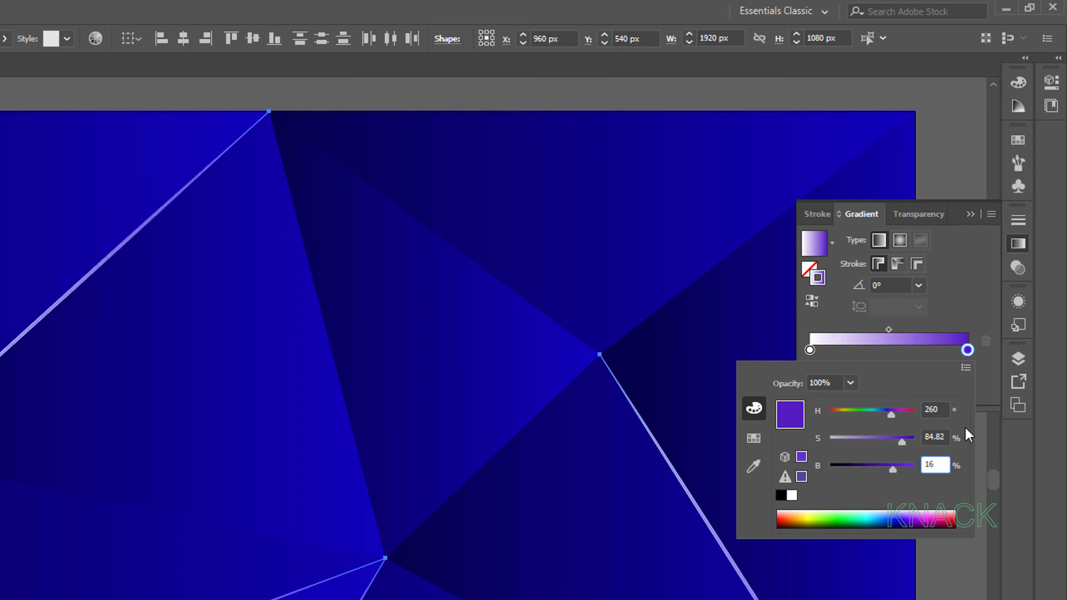
pyautogui.press('Return')
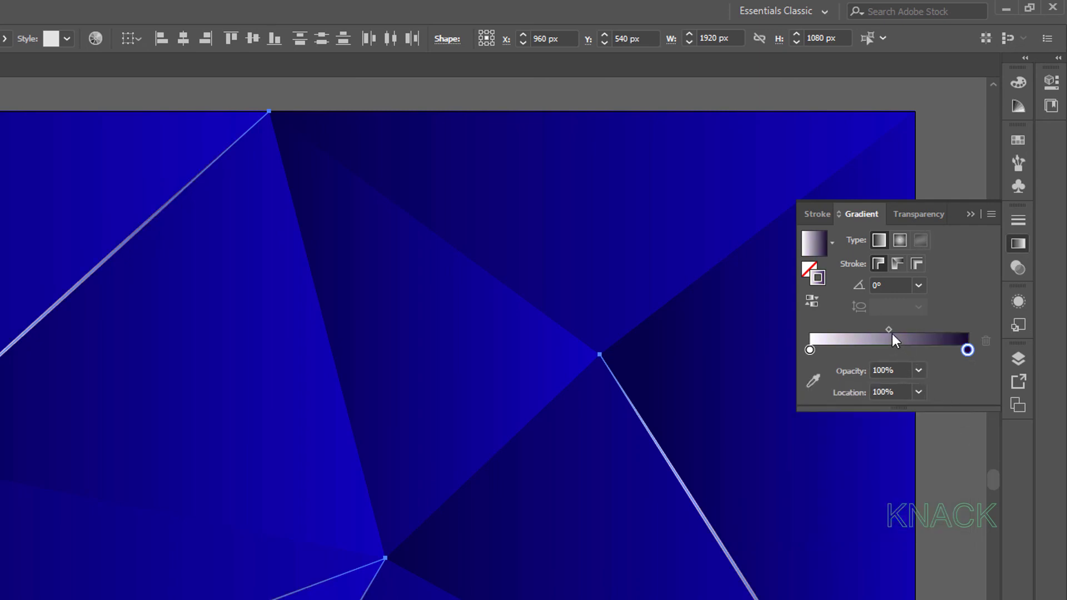
# Move the gradient midpoint to 13% and make the stroke gradient radial.
pyautogui.click(889, 331)
pyautogui.click(896, 389)
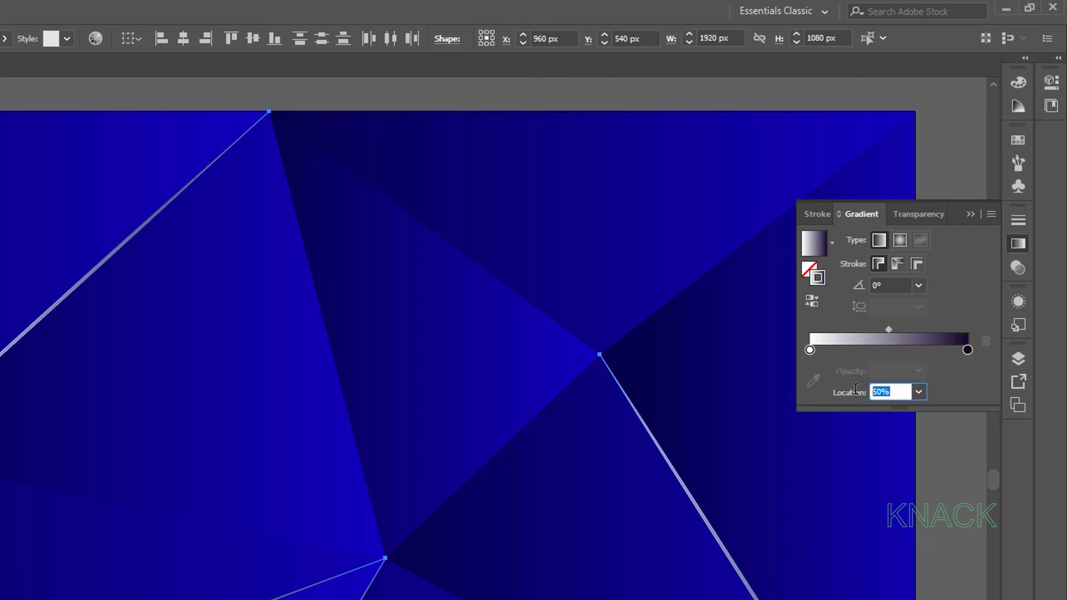
pyautogui.write('13')
pyautogui.press('Return')
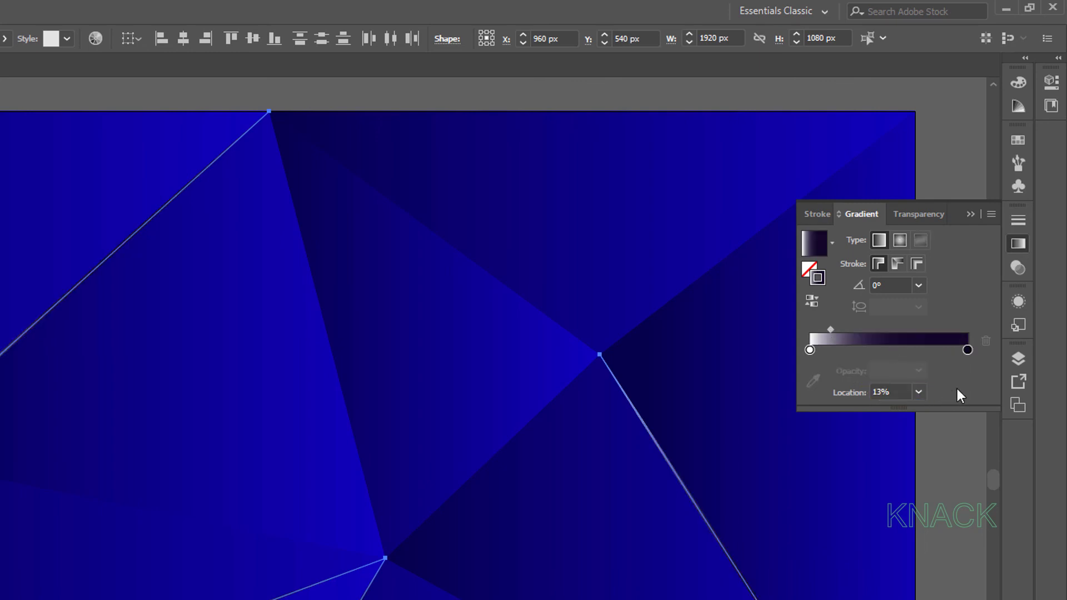
pyautogui.click(906, 242)
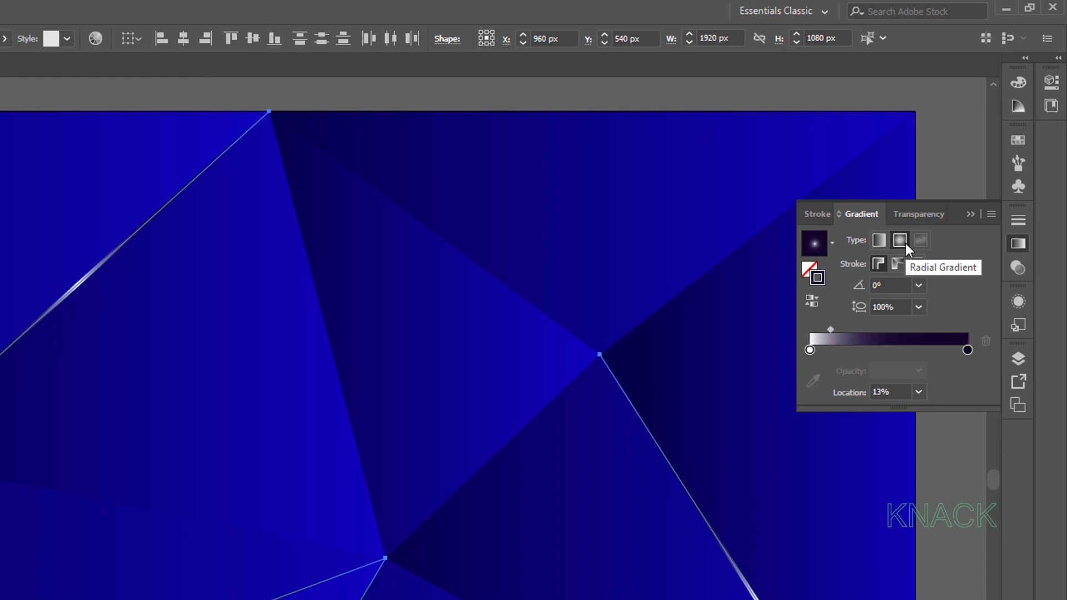
pyautogui.click(1018, 242)
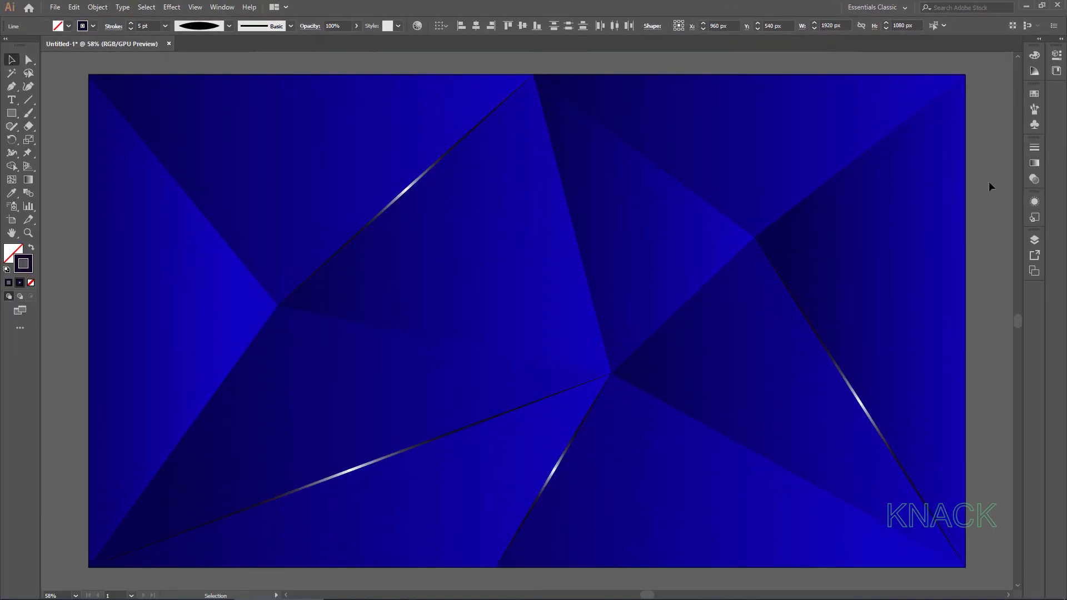